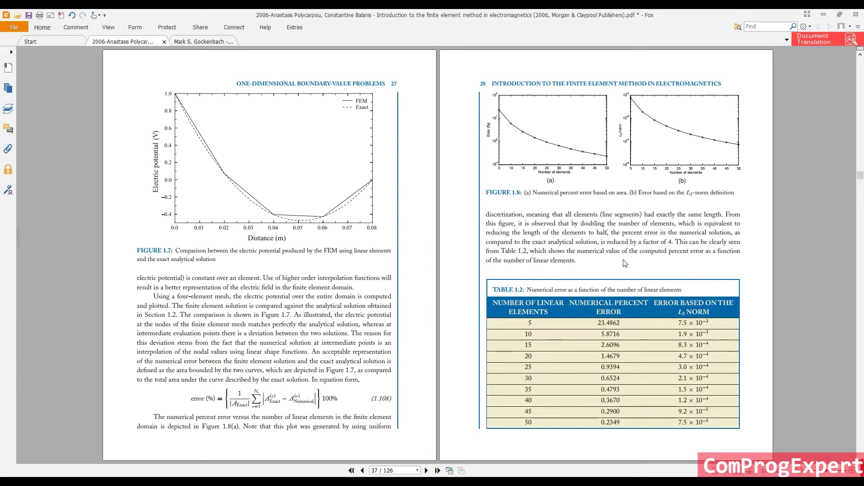
# Scroll the textbook PDF to Figure 1.7 and Table 1.2 on page 27.
pyautogui.scroll(-3, 625, 263)
pyautogui.scroll(3, 625, 264)
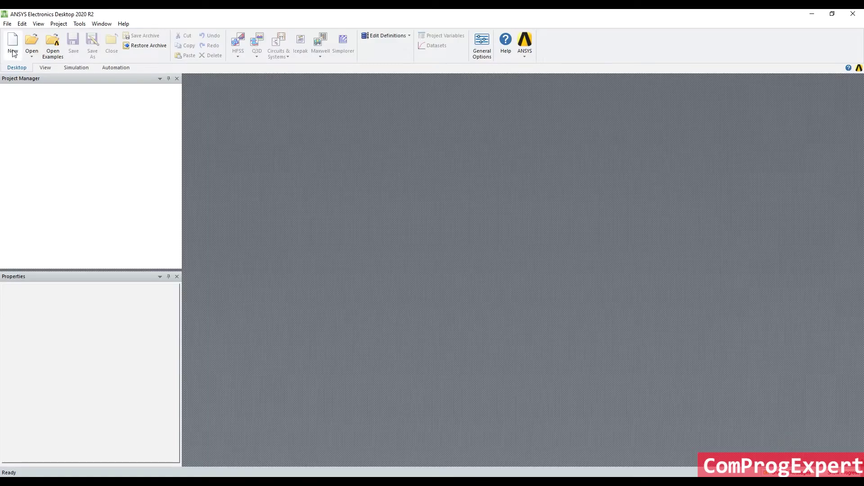
# Create Project148 and insert a Maxwell 2D design into it.
pyautogui.click(13, 51)
pyautogui.click(67, 163)
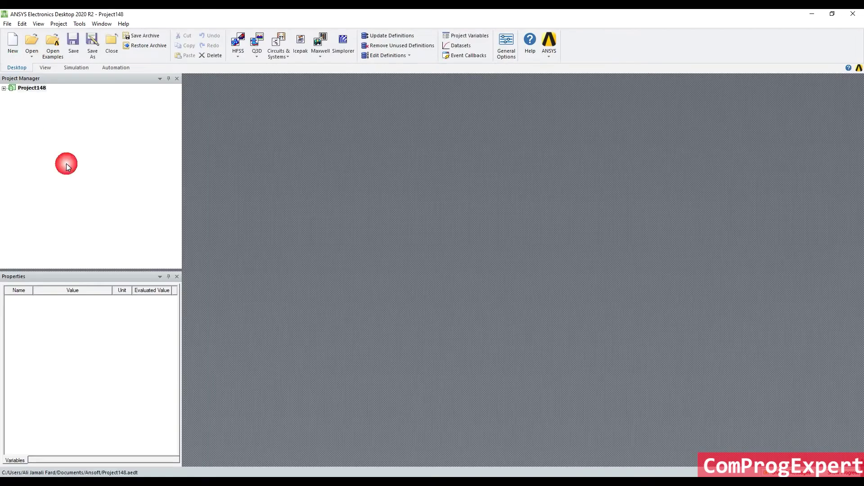
pyautogui.rightClick(28, 88)
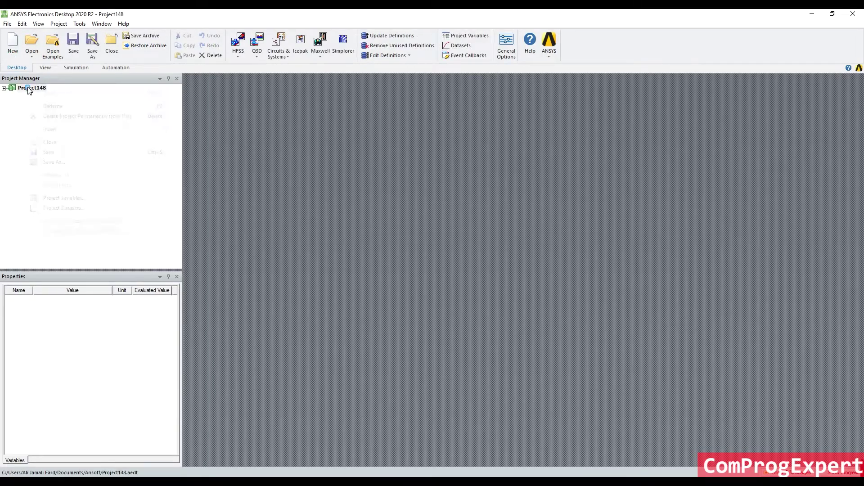
pyautogui.click(68, 130)
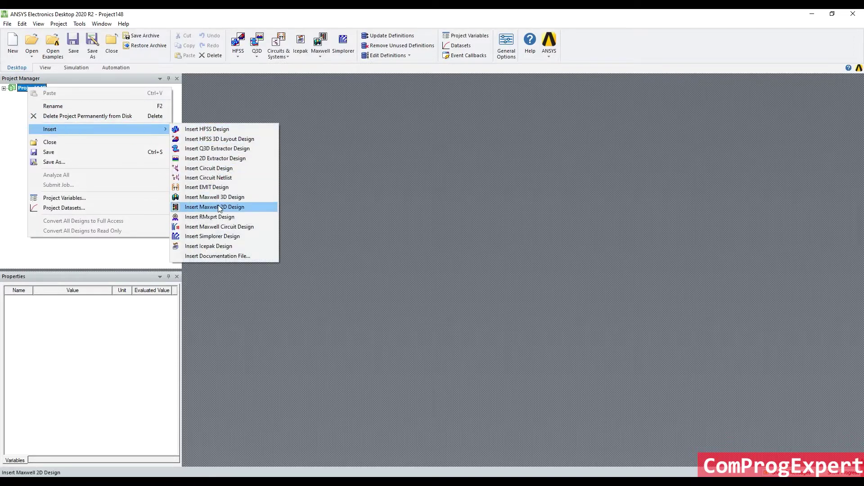
pyautogui.click(218, 207)
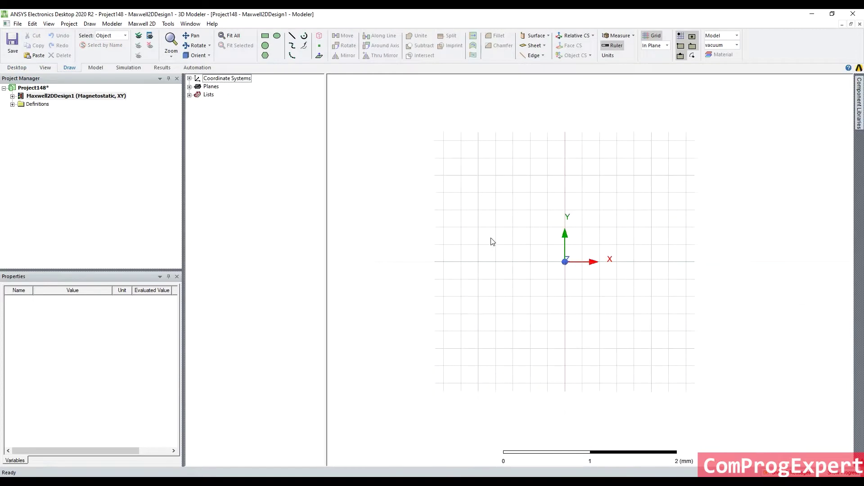
# Draw a rectangle starting near (0, -2) in the Maxwell 2D design.
pyautogui.scroll(-2, 492, 241)
pyautogui.click(618, 35)
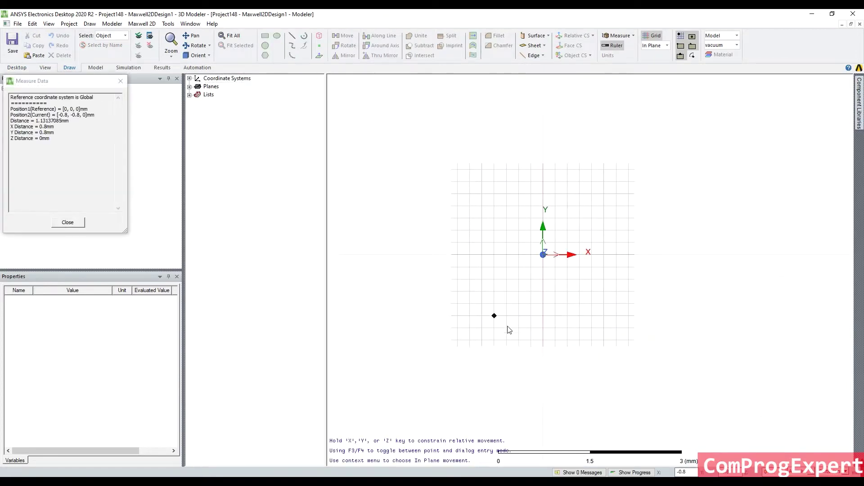
pyautogui.click(543, 377)
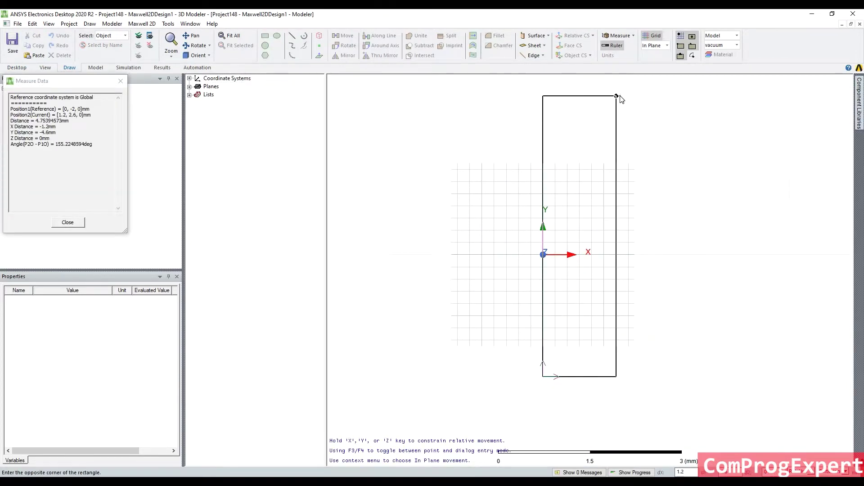
pyautogui.click(619, 97)
pyautogui.scroll(-1, 547, 261)
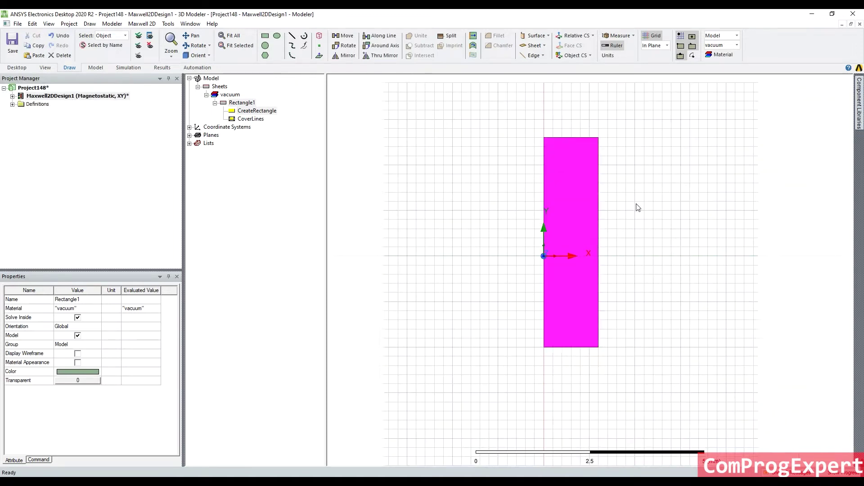
# Set Rectangle1's position to 0, -10 cm, 0 with XSize 8 cm and YSize 20 cm.
pyautogui.scroll(1, 638, 207)
pyautogui.doubleClick(245, 111)
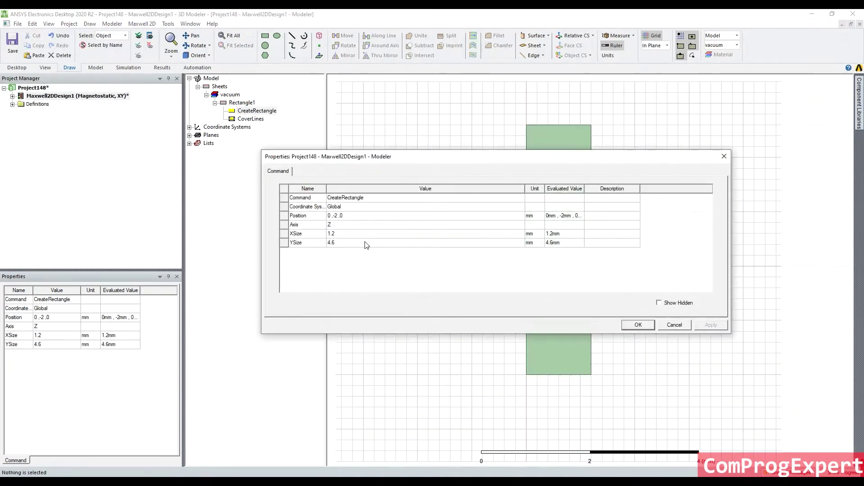
pyautogui.click(349, 217)
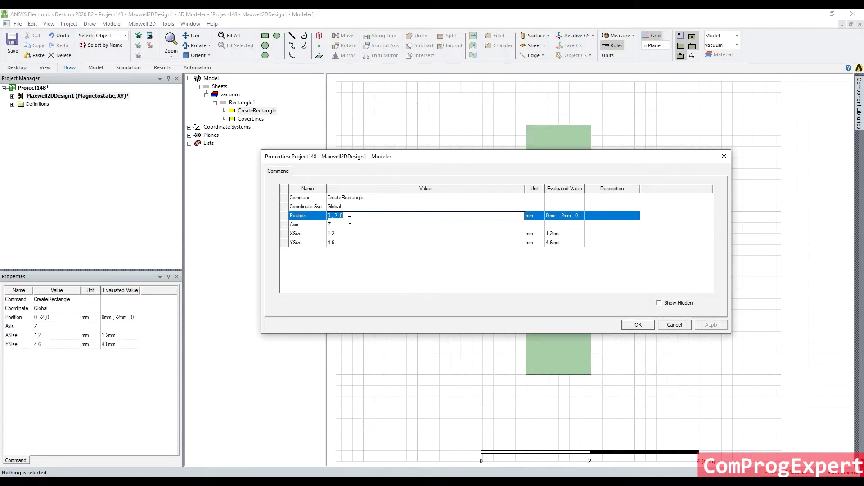
pyautogui.write('0')
pyautogui.press('Return')
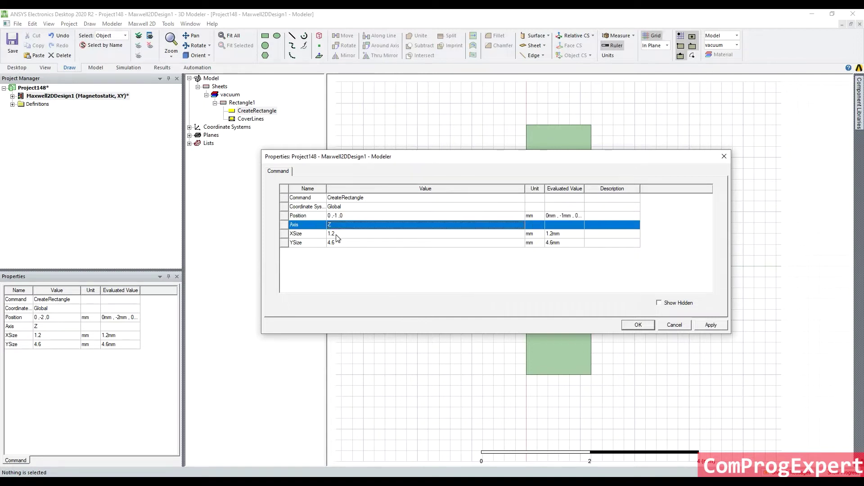
pyautogui.click(337, 234)
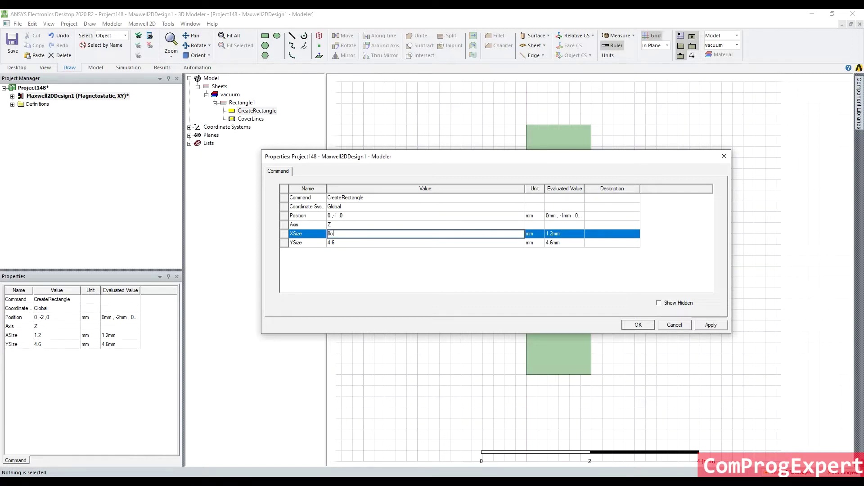
pyautogui.click(349, 243)
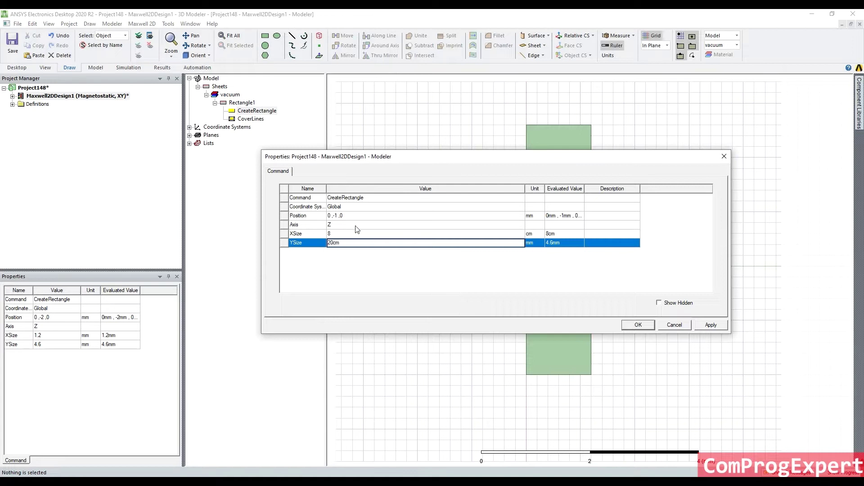
pyautogui.click(344, 216)
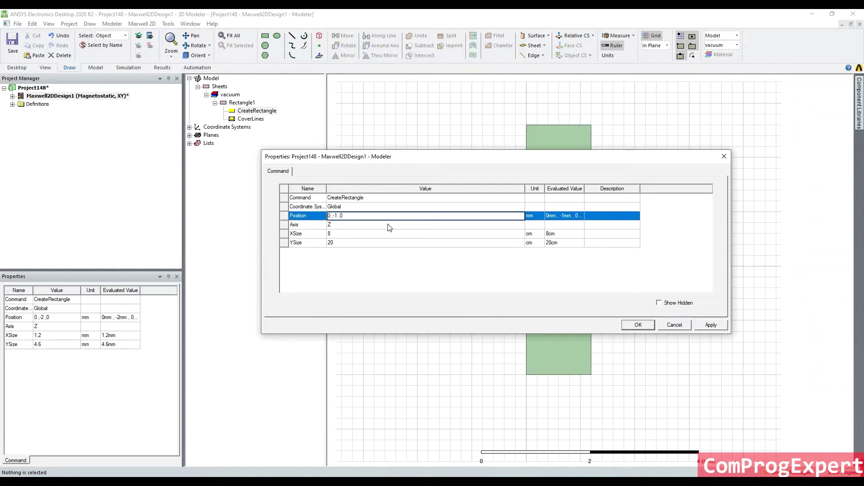
pyautogui.press('BackSpace')
pyautogui.click(388, 225)
pyautogui.click(637, 325)
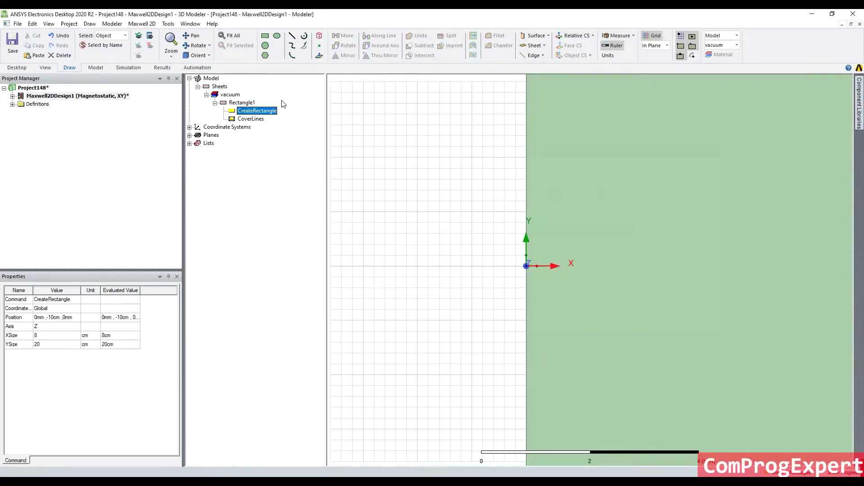
# Fit the whole rectangle in the view.
pyautogui.hotkey('ctrl', 'd')
pyautogui.scroll(-2, 403, 267)
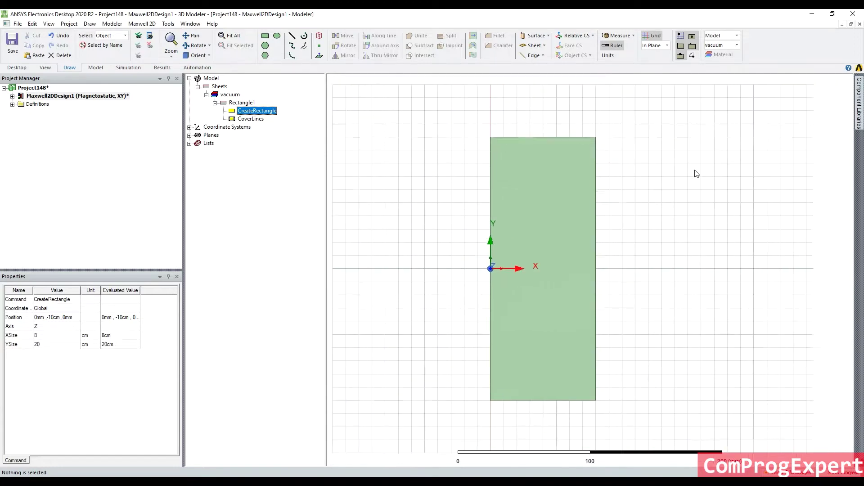
pyautogui.scroll(1, 698, 180)
pyautogui.scroll(-1, 533, 331)
pyautogui.scroll(1, 522, 360)
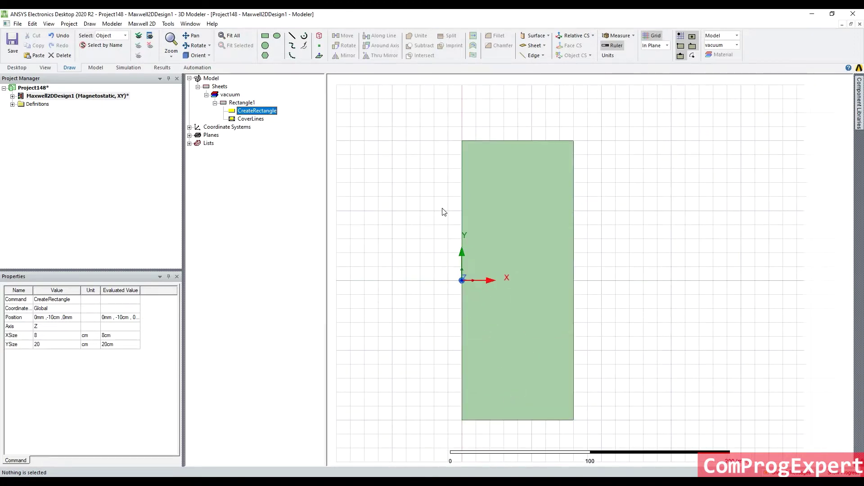
# Read Section 1.2's boundary-value problem on page 1 of the PDF, then return to ANSYS.
pyautogui.click(273, 482)
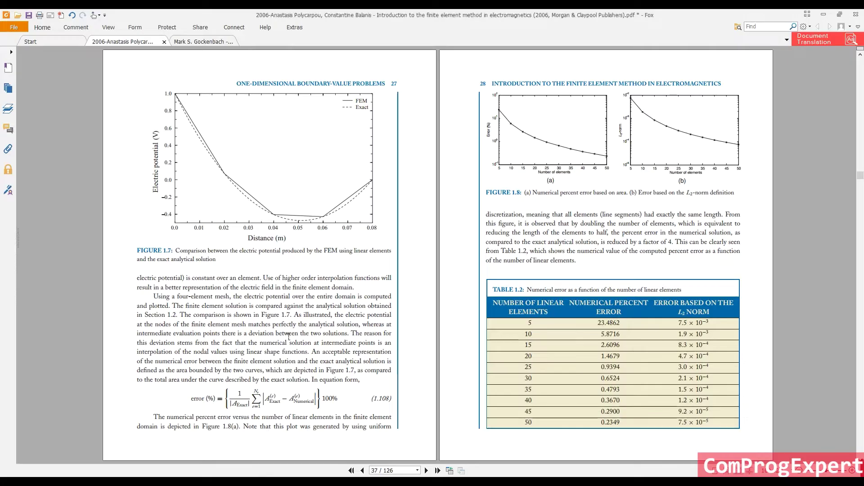
pyautogui.scroll(15, 289, 337)
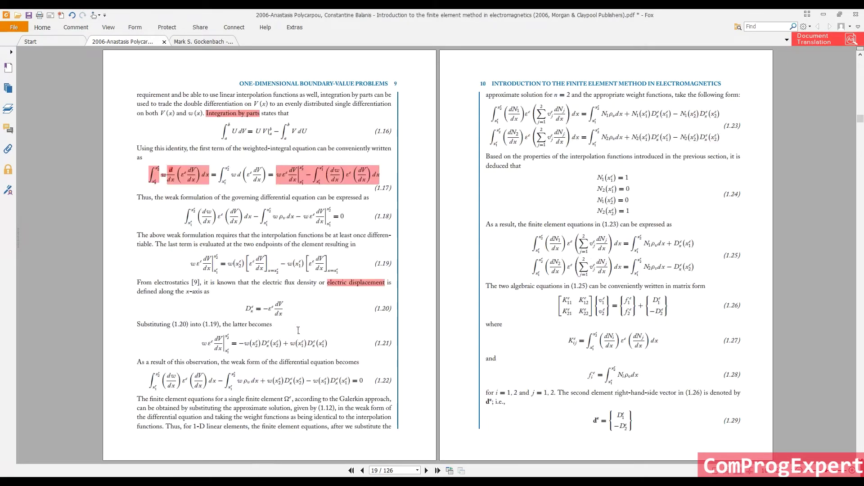
pyautogui.scroll(6, 298, 330)
pyautogui.scroll(2, 298, 330)
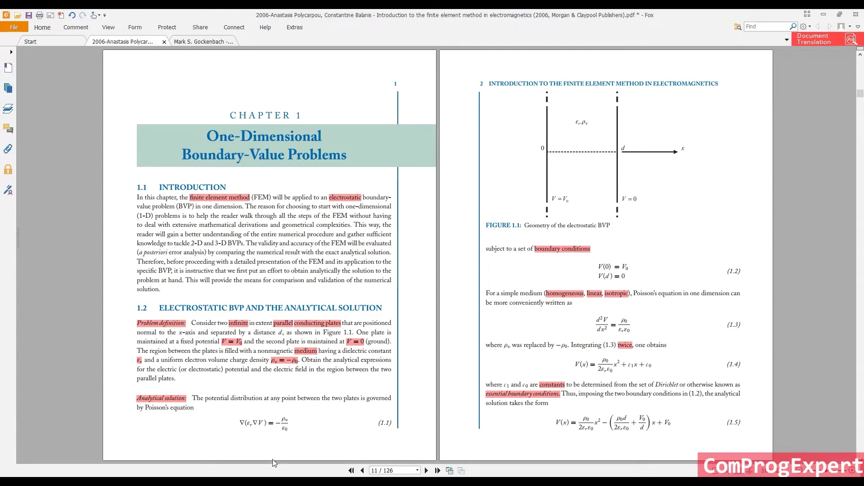
pyautogui.hotkey('alt', 'Tab')
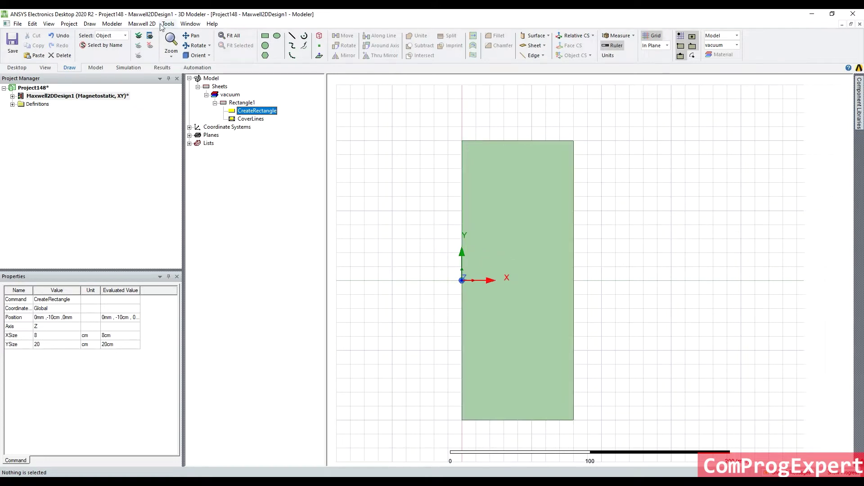
# Change the Maxwell 2D solution type to Electrostatic.
pyautogui.click(144, 24)
pyautogui.click(153, 33)
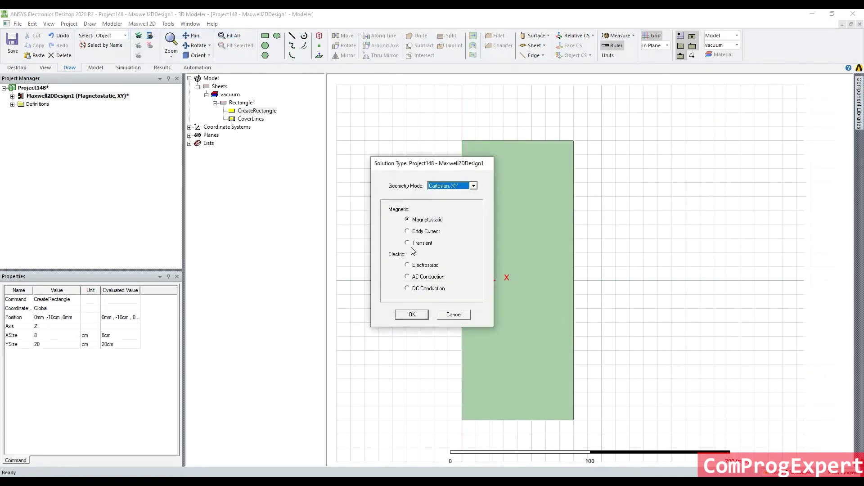
pyautogui.click(408, 265)
pyautogui.moveTo(415, 164); pyautogui.dragTo(359, 156)
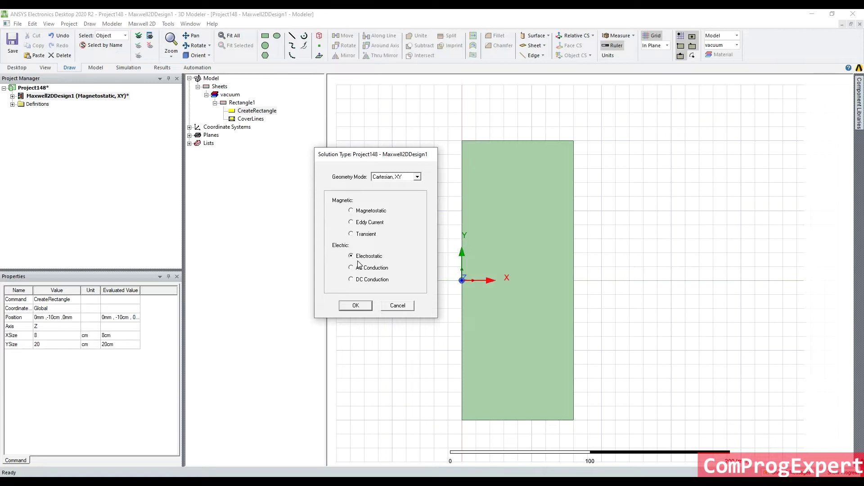
pyautogui.click(355, 306)
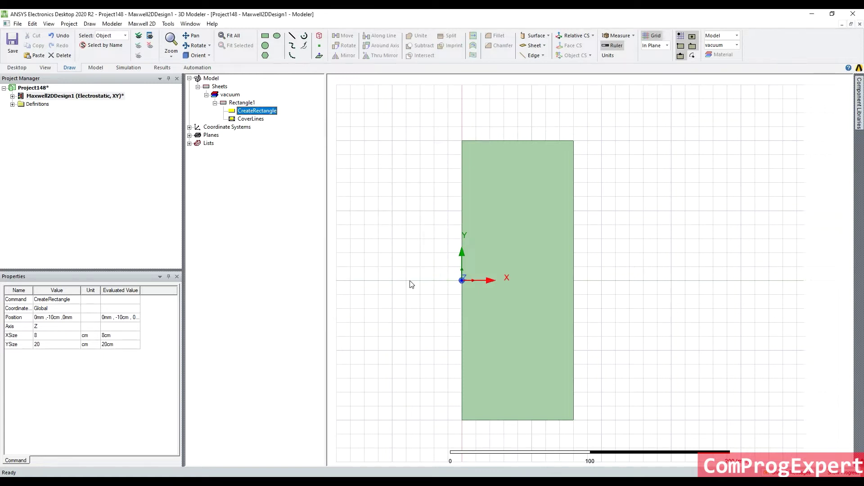
# Glance at the textbook PDF, then return with Rectangle1 deselected.
pyautogui.click(513, 205)
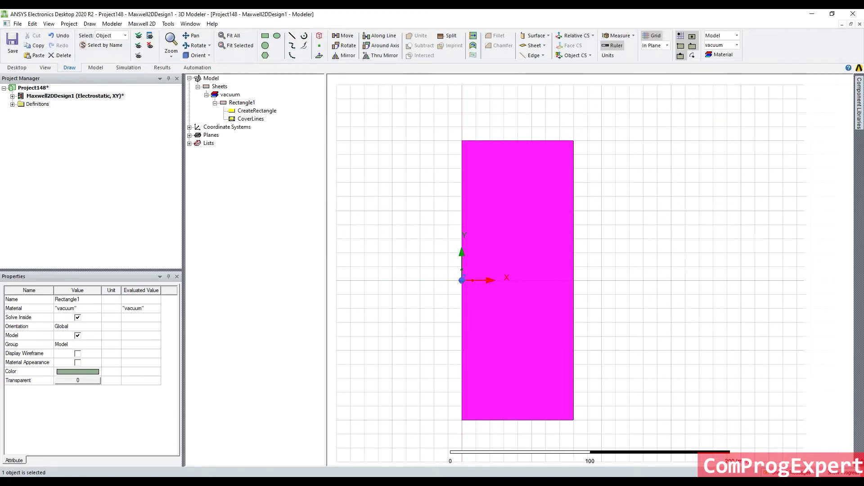
pyautogui.click(254, 477)
pyautogui.hotkey('alt', 'Tab')
pyautogui.click(393, 278)
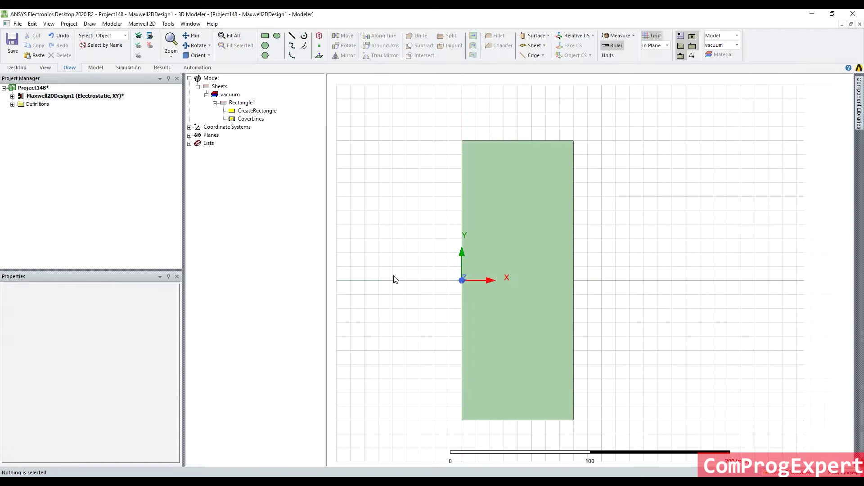
# Assign a 1 V voltage excitation to the rectangle's left edge.
pyautogui.press('e')
pyautogui.click(461, 207)
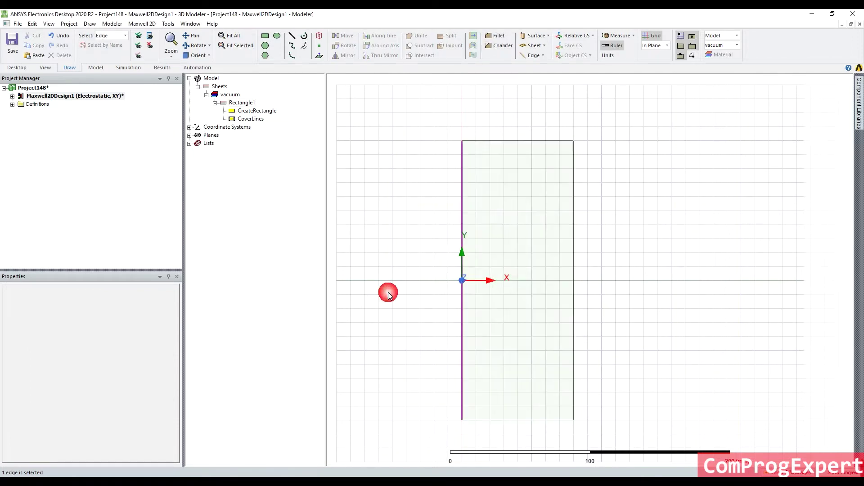
pyautogui.rightClick(390, 296)
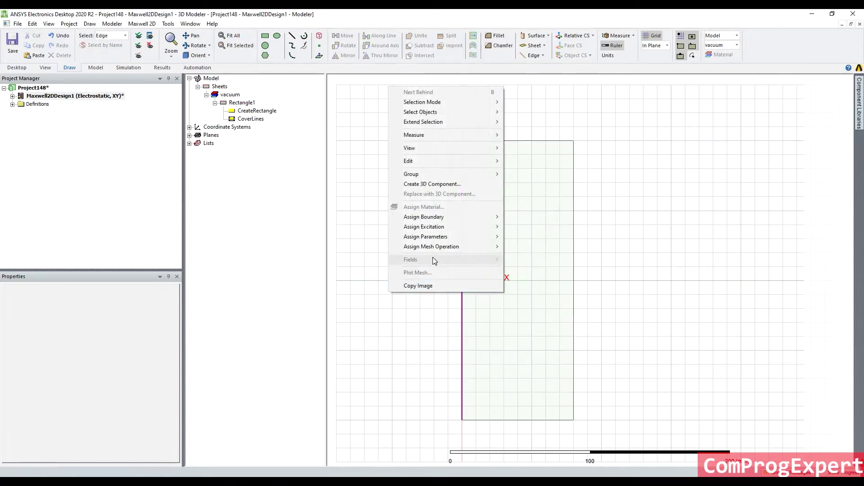
pyautogui.moveTo(444, 218)
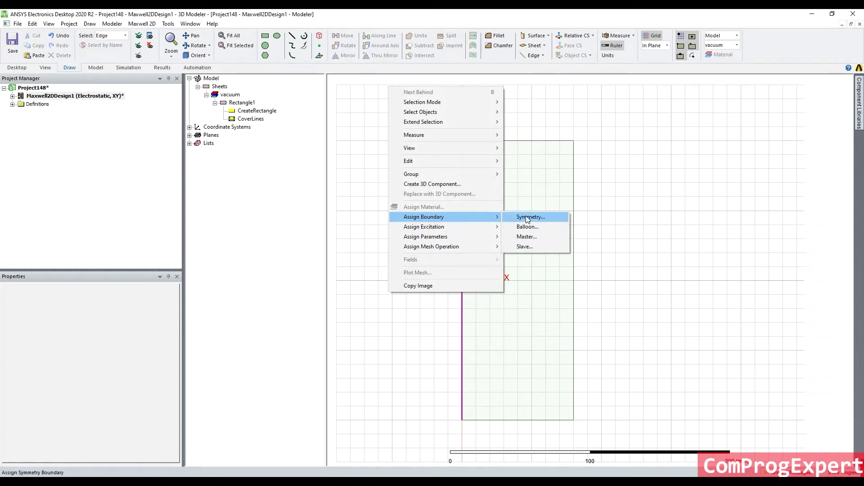
pyautogui.moveTo(488, 227)
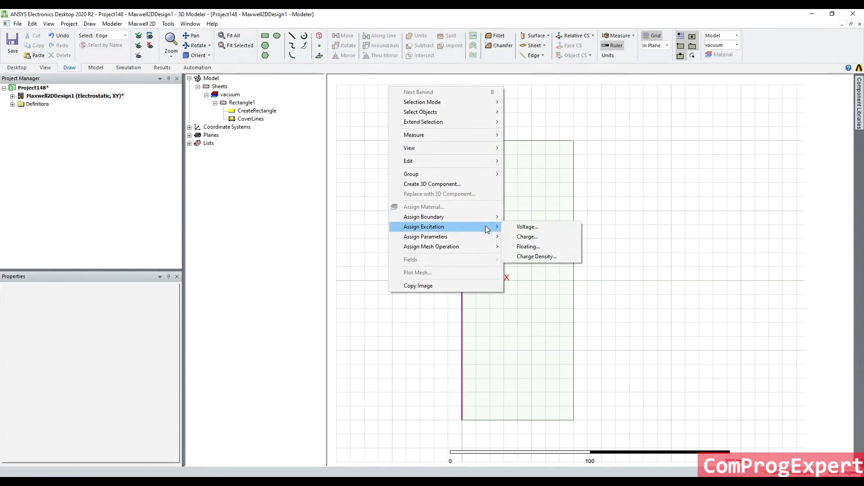
pyautogui.click(516, 227)
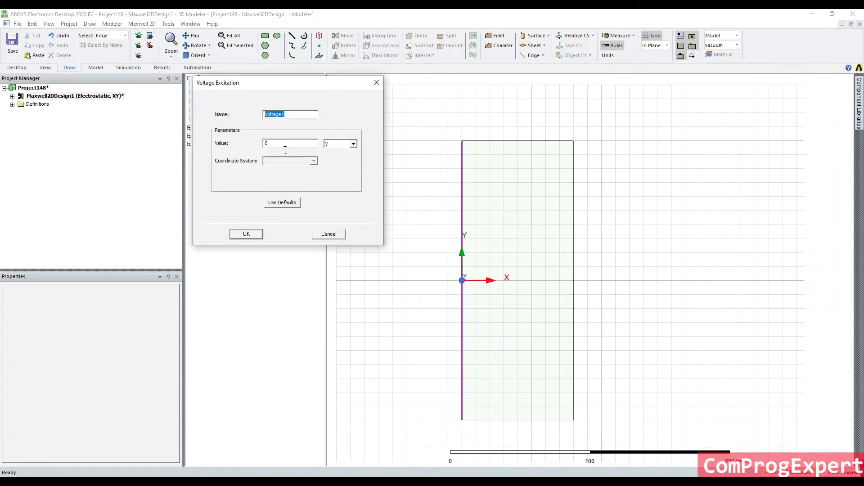
pyautogui.press('Tab')
pyautogui.click(232, 147)
pyautogui.write('1')
pyautogui.click(248, 234)
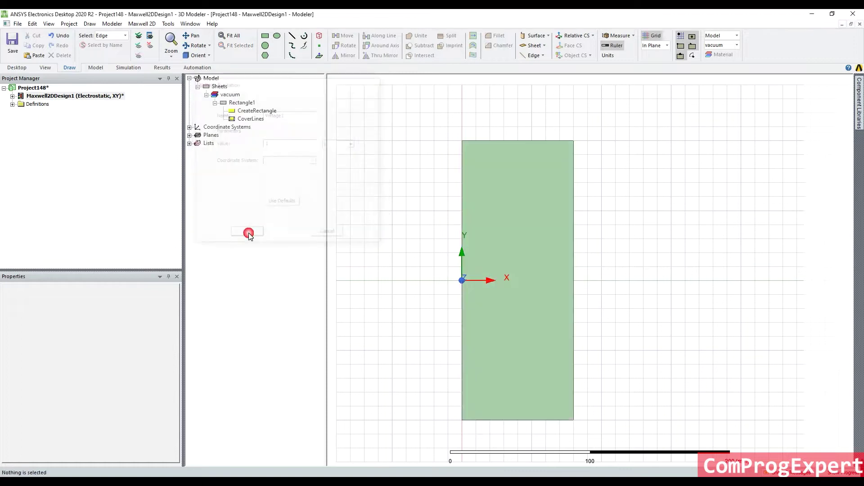
# Assign a 0 V voltage excitation to the rectangle's right edge.
pyautogui.click(536, 224)
pyautogui.rightClick(374, 244)
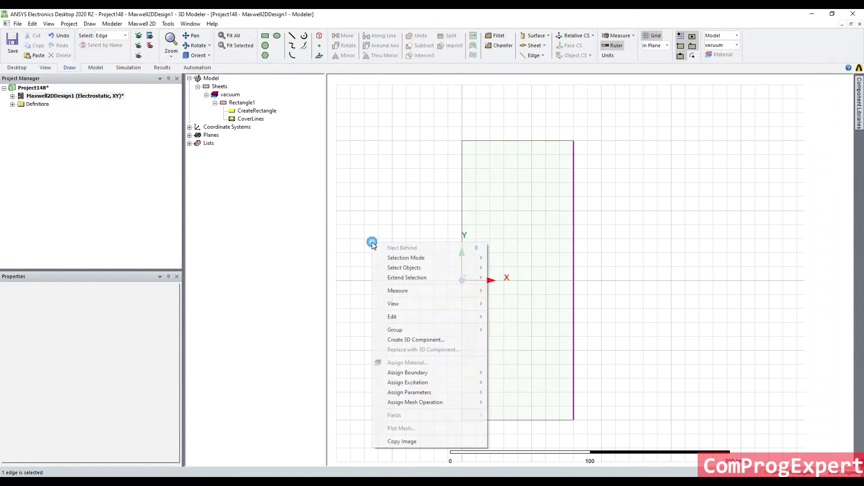
pyautogui.moveTo(447, 387)
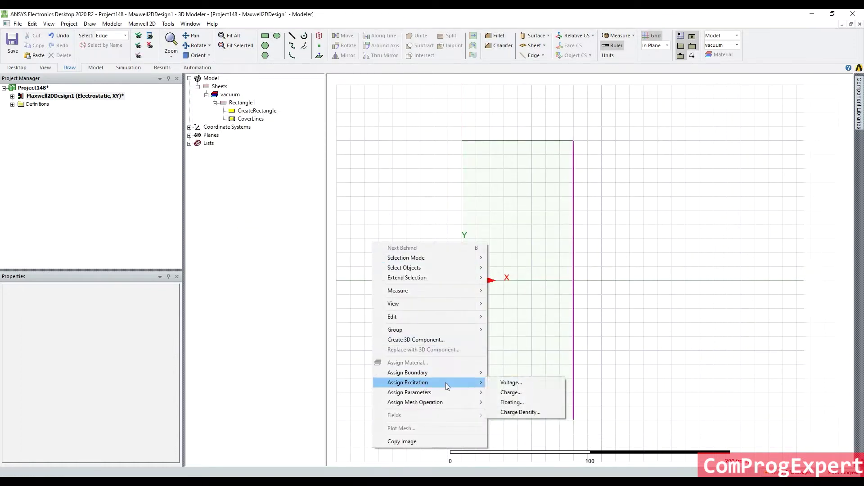
pyautogui.click(504, 383)
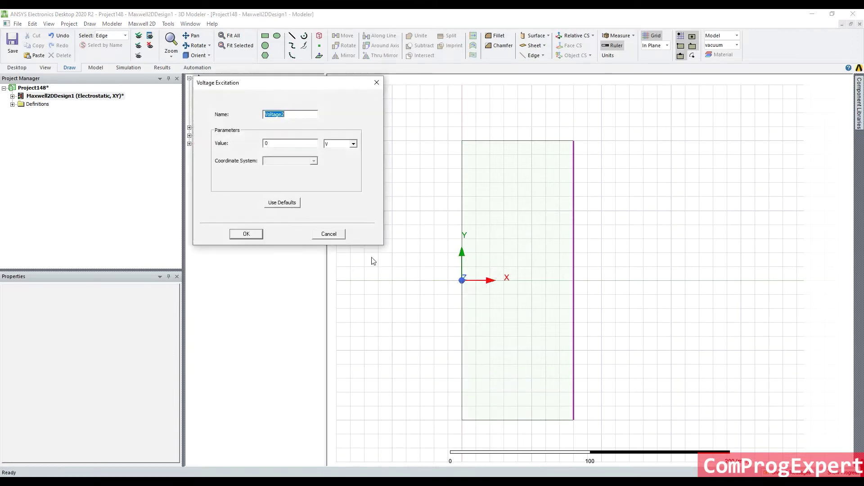
pyautogui.click(248, 235)
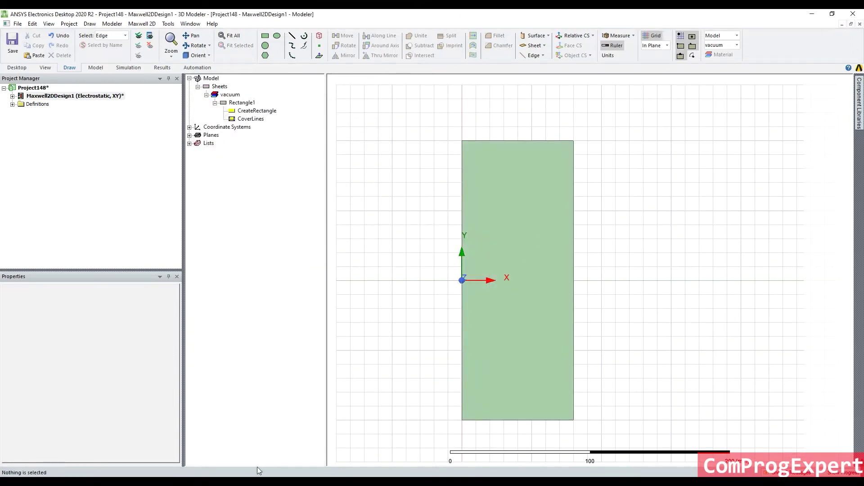
# Box-select the rectangle's top and bottom edges and begin assigning a Symmetry boundary.
pyautogui.hotkey('alt', 'Tab')
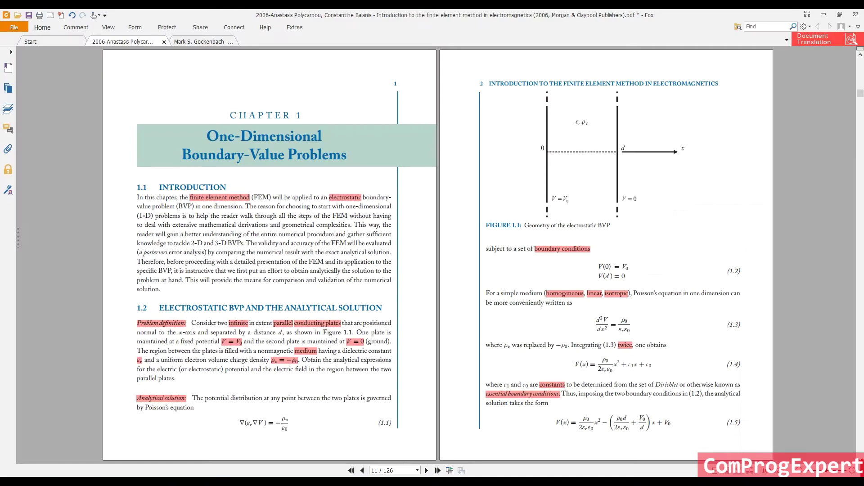
pyautogui.hotkey('alt', 'Tab')
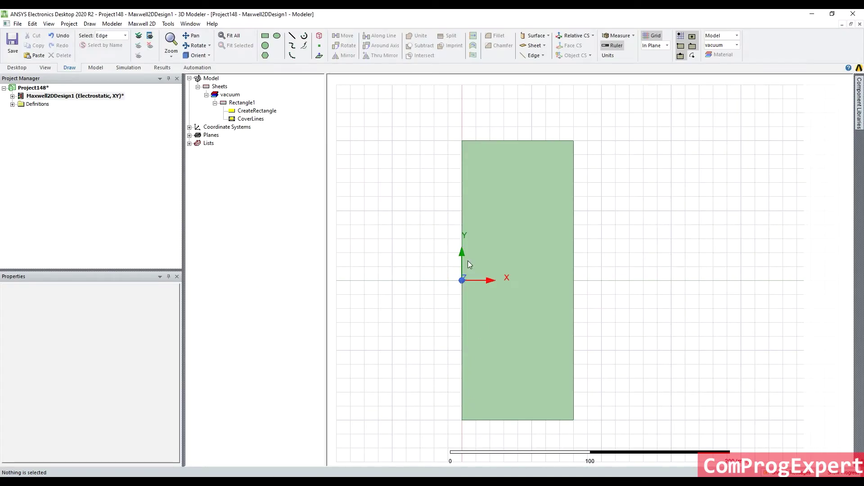
pyautogui.click(541, 100)
pyautogui.moveTo(509, 454); pyautogui.dragTo(512, 450)
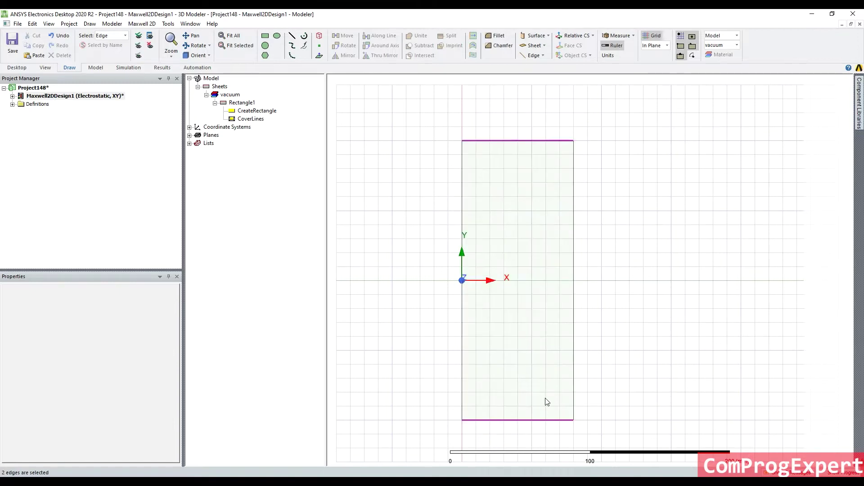
pyautogui.scroll(-2, 545, 398)
pyautogui.scroll(1, 578, 406)
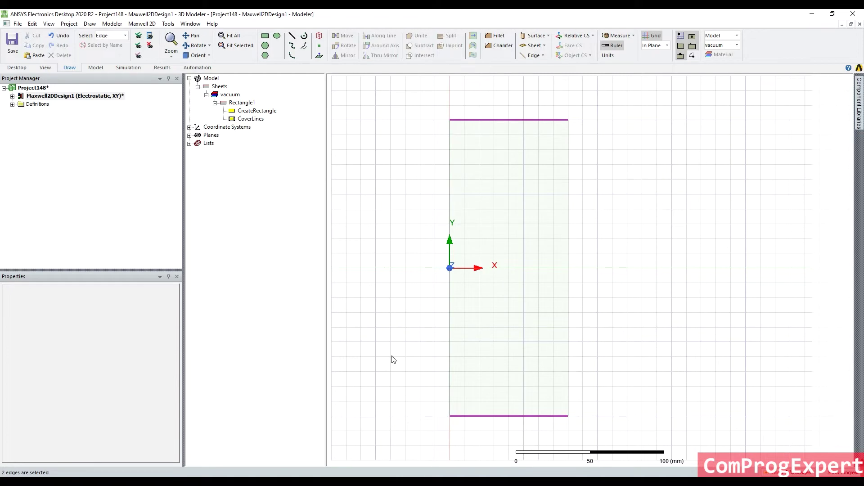
pyautogui.rightClick(377, 283)
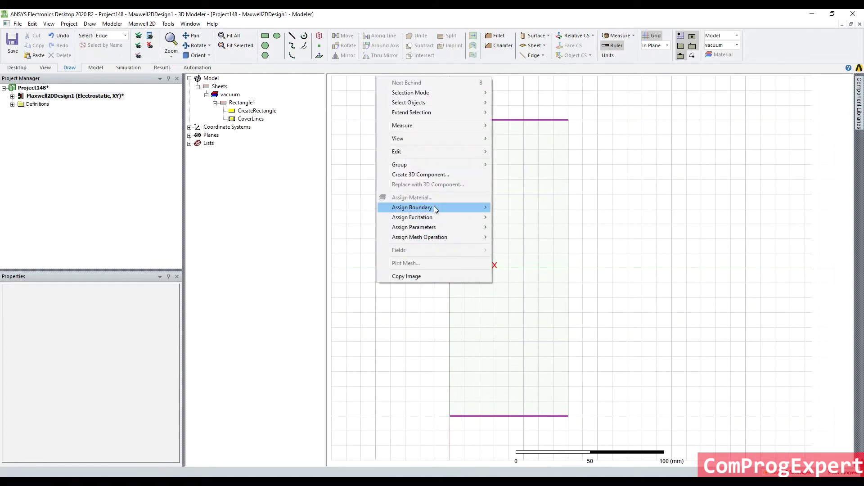
pyautogui.moveTo(434, 207)
pyautogui.click(508, 208)
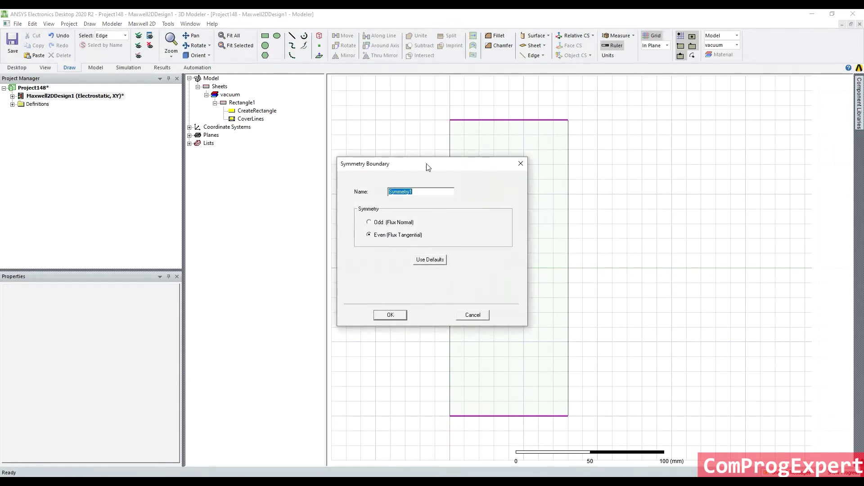
pyautogui.moveTo(433, 175); pyautogui.dragTo(302, 178)
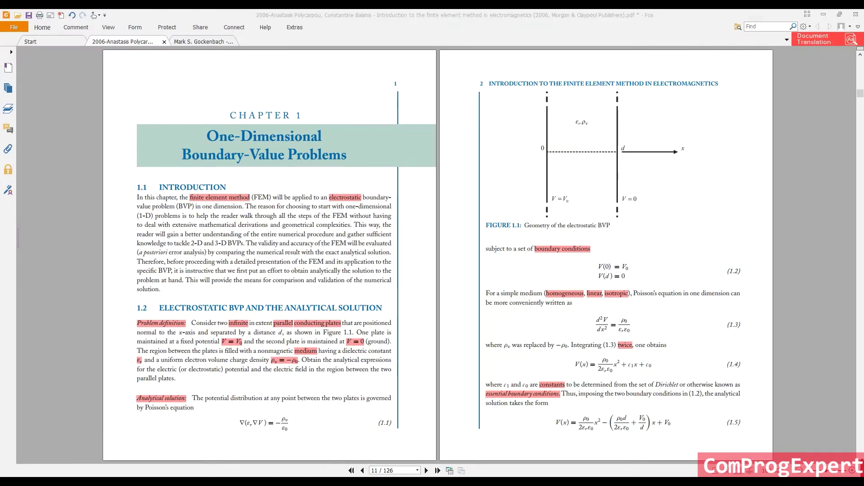
# Clear the Paint canvas and sketch two vertical plates with a horizontal Ex arrow.
pyautogui.hotkey('alt', 'Tab')
pyautogui.hotkey('ctrl', 'a')
pyautogui.press('Delete')
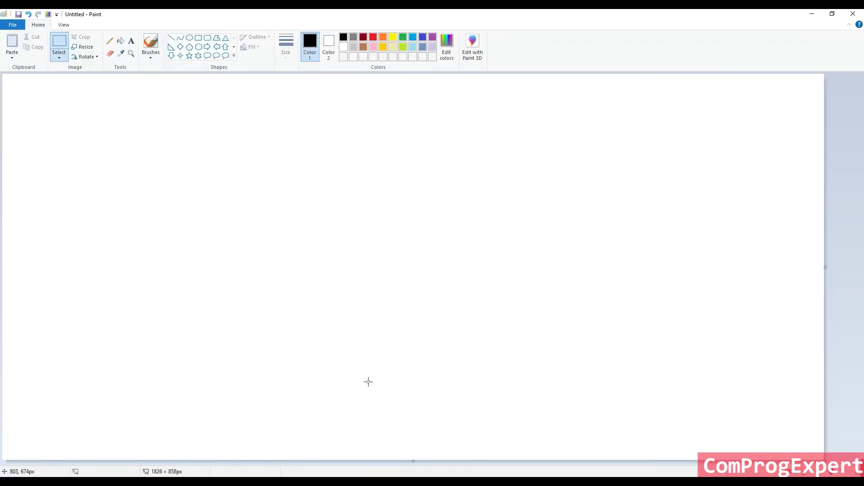
pyautogui.click(151, 43)
pyautogui.moveTo(334, 133); pyautogui.dragTo(332, 415)
pyautogui.moveTo(508, 119); pyautogui.dragTo(508, 415)
pyautogui.moveTo(392, 222)
pyautogui.mouseDown()
pyautogui.moveTo(455, 229)
pyautogui.moveTo(446, 236)
pyautogui.moveTo(469, 224)
pyautogui.moveTo(477, 231)
pyautogui.mouseUp()
# Add an upward Ey arrow with a circled, ticked label, then return to the PDF.
pyautogui.moveTo(396, 216)
pyautogui.mouseDown()
pyautogui.moveTo(392, 189)
pyautogui.moveTo(416, 185)
pyautogui.moveTo(416, 176)
pyautogui.mouseUp()
pyautogui.moveTo(417, 179); pyautogui.dragTo(420, 185)
pyautogui.moveTo(425, 177)
pyautogui.mouseDown()
pyautogui.moveTo(429, 207)
pyautogui.moveTo(406, 189)
pyautogui.moveTo(413, 155)
pyautogui.moveTo(439, 184)
pyautogui.moveTo(417, 201)
pyautogui.mouseUp()
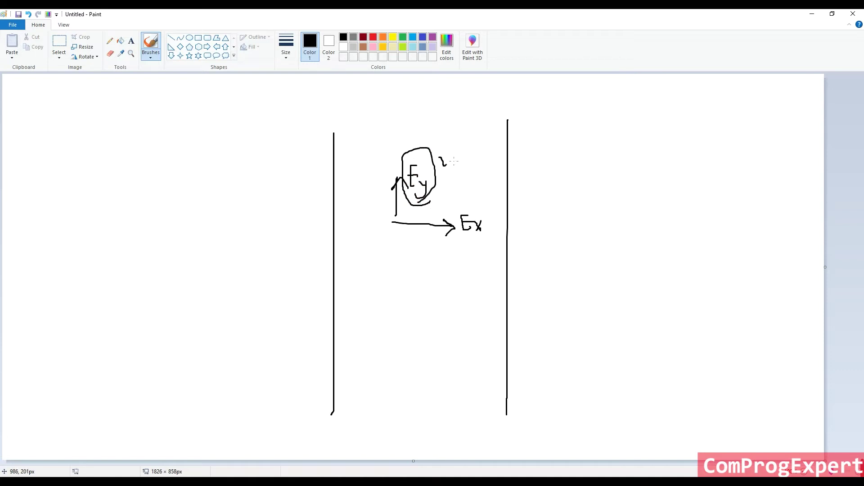
pyautogui.moveTo(446, 166); pyautogui.dragTo(456, 144)
pyautogui.hotkey('alt', 'Tab')
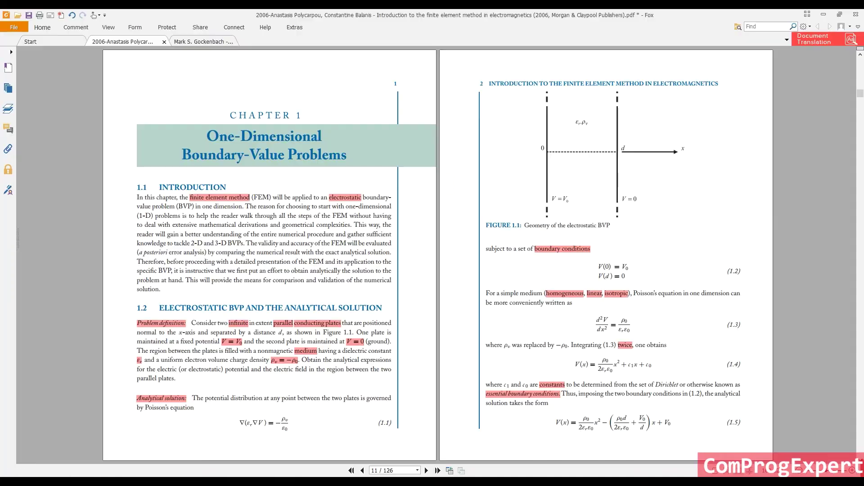
# Confirm the even symmetry boundary and add the default solution Setup1.
pyautogui.hotkey('alt', 'Tab')
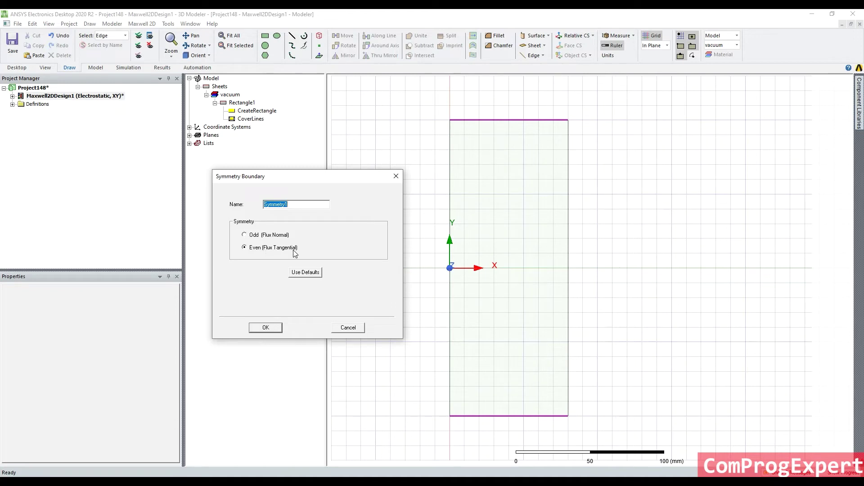
pyautogui.click(267, 328)
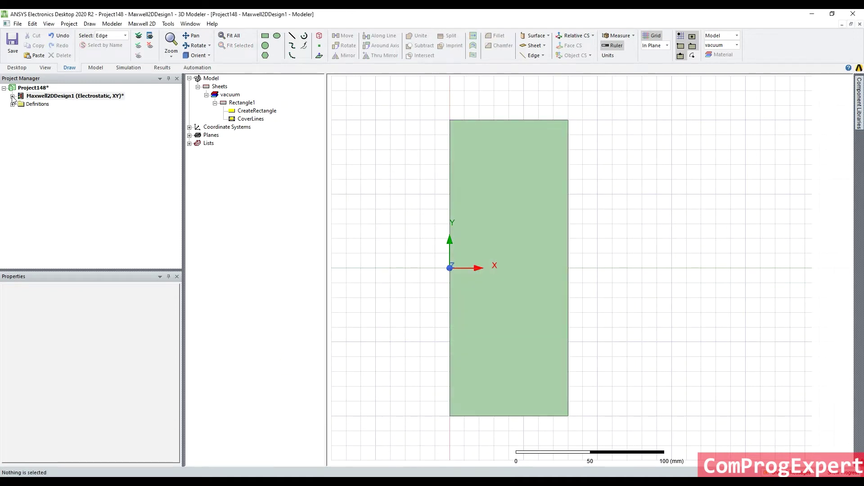
pyautogui.click(13, 96)
pyautogui.rightClick(43, 152)
pyautogui.click(70, 171)
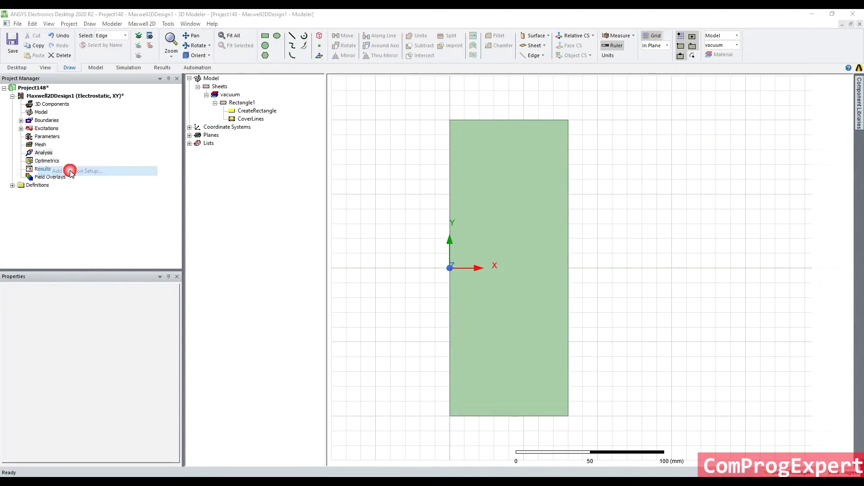
pyautogui.click(488, 367)
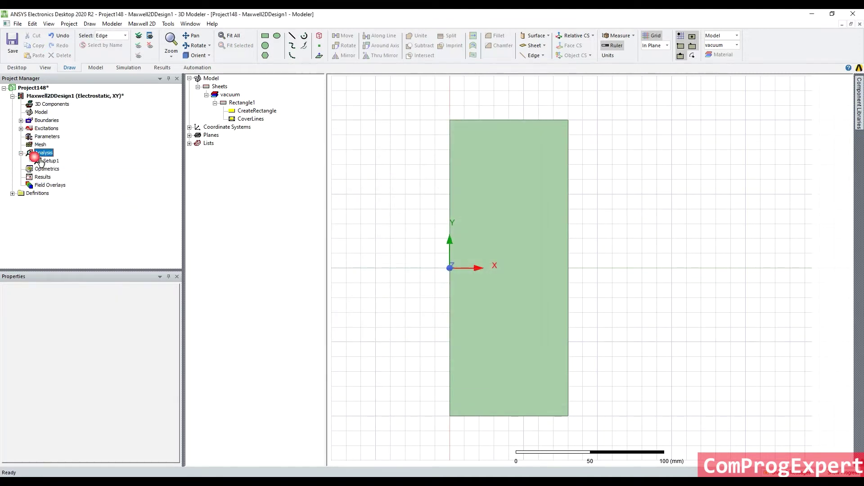
# Analyze Setup1, saving the project as Project148.
pyautogui.rightClick(40, 161)
pyautogui.click(82, 247)
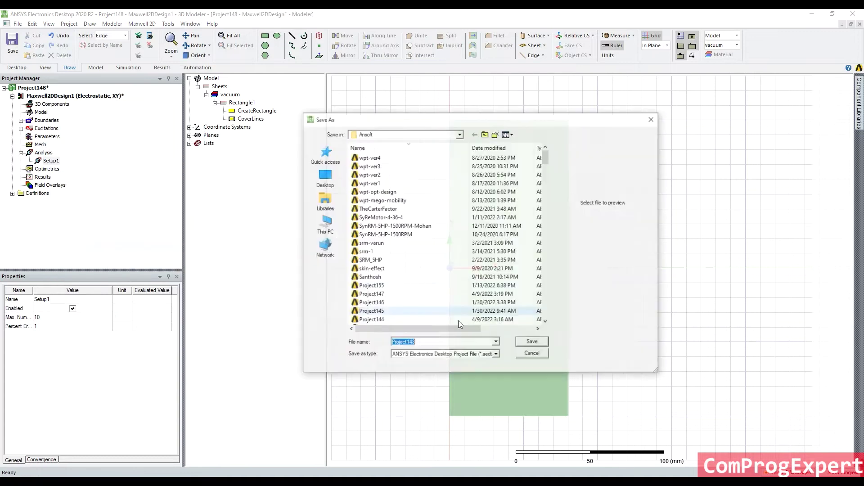
pyautogui.click(526, 342)
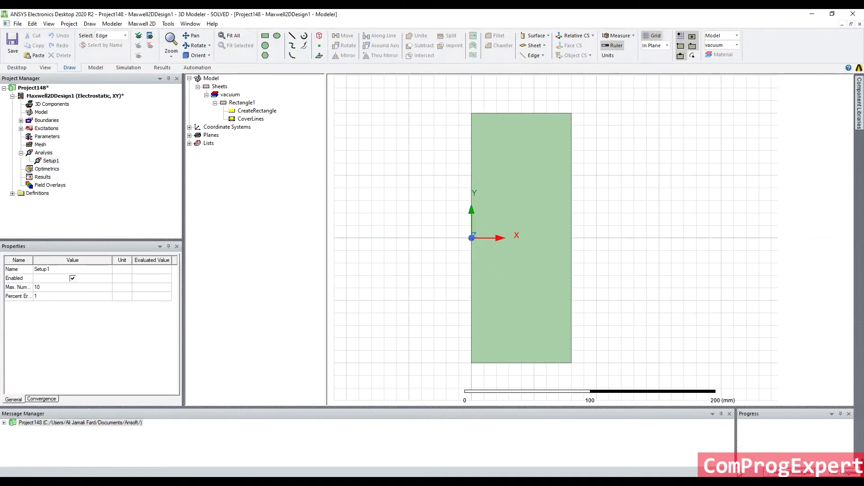
pyautogui.moveTo(742, 455); pyautogui.dragTo(424, 456)
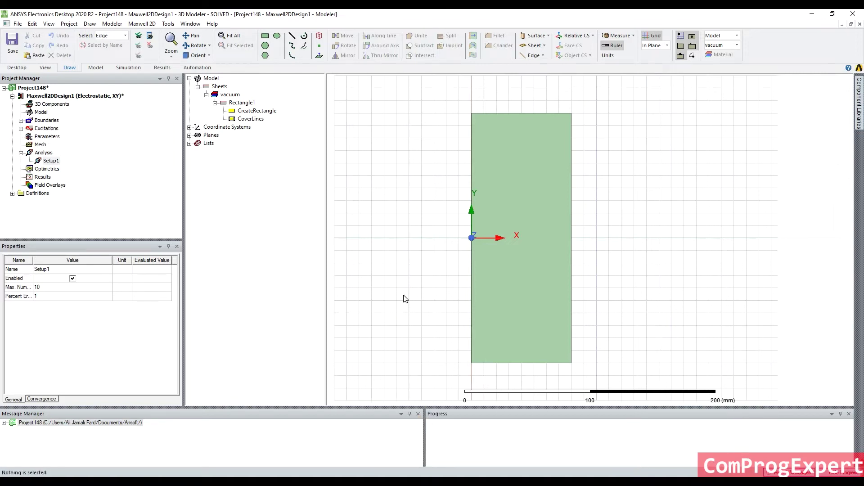
# Plot the Voltage field on the whole Rectangle1, then zoom out and back in.
pyautogui.click(404, 294)
pyautogui.press('o')
pyautogui.rightClick(506, 292)
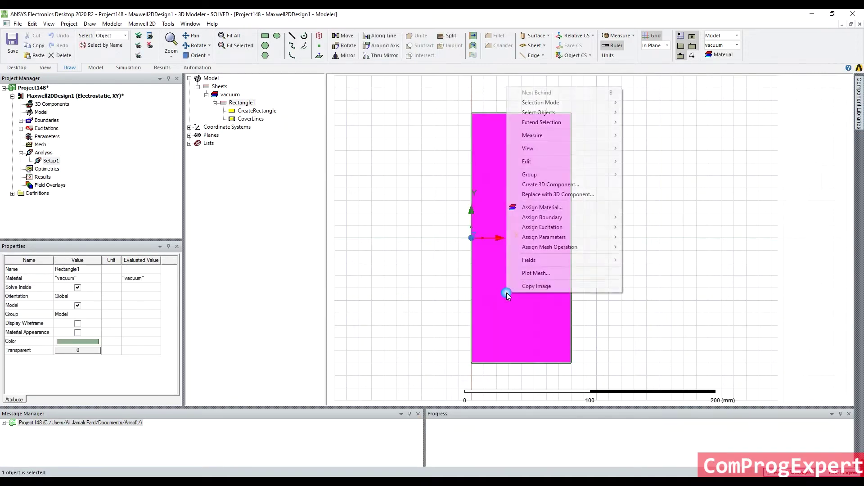
pyautogui.moveTo(605, 260)
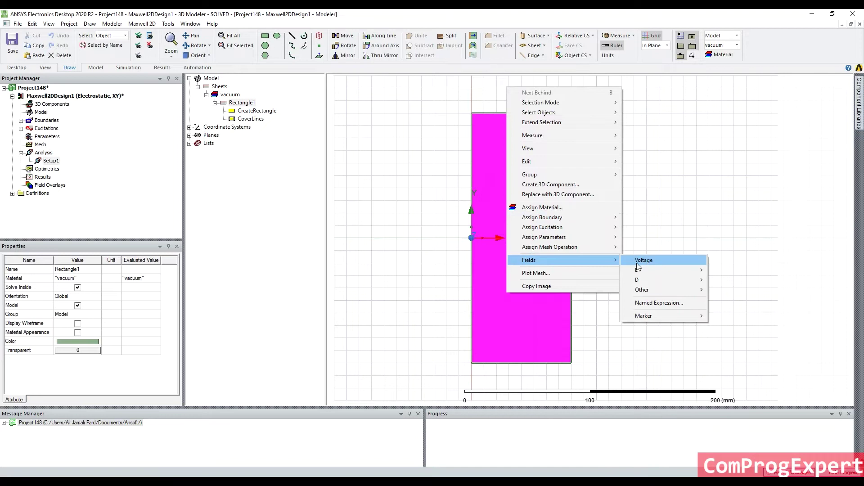
pyautogui.click(642, 260)
pyautogui.click(428, 324)
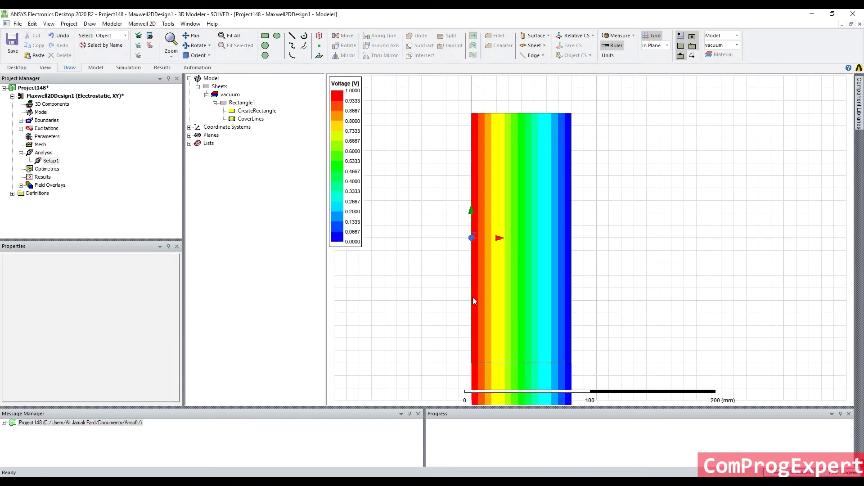
pyautogui.scroll(-1, 555, 275)
pyautogui.scroll(-2, 555, 272)
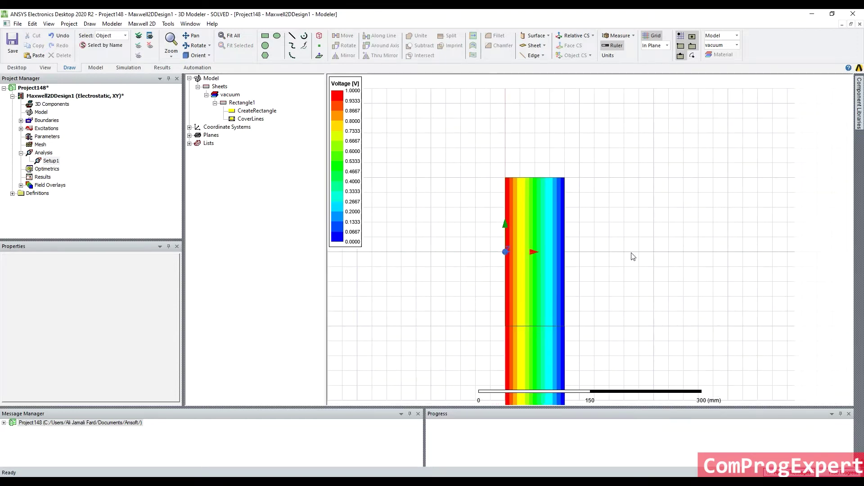
pyautogui.scroll(1, 583, 255)
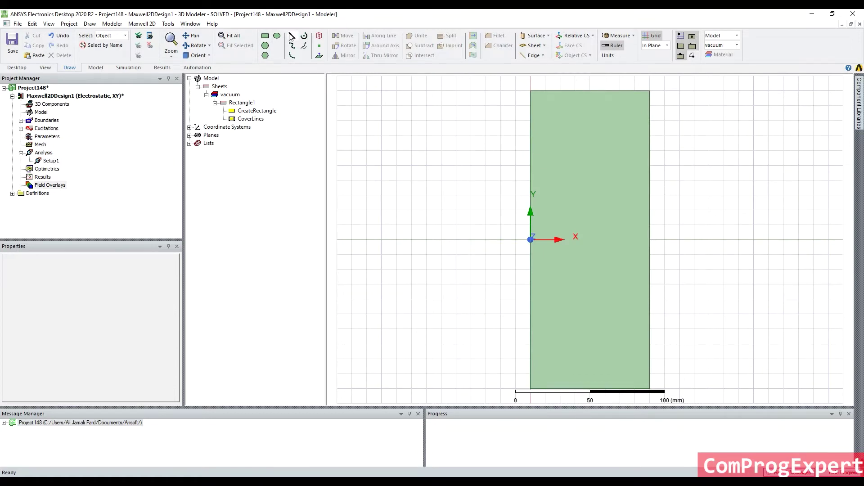
# Draw a line from the origin to the rectangle's right edge at (80,0,0) mm.
pyautogui.click(300, 50)
pyautogui.click(462, 266)
pyautogui.click(531, 245)
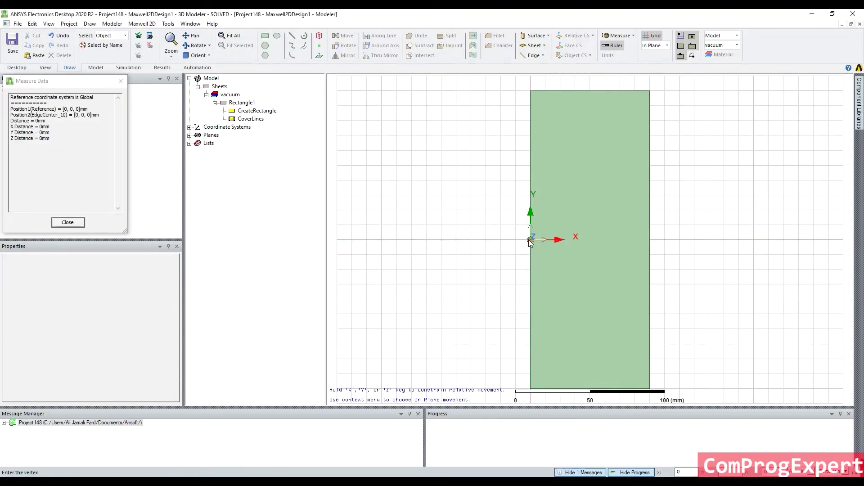
pyautogui.click(591, 242)
pyautogui.click(650, 239)
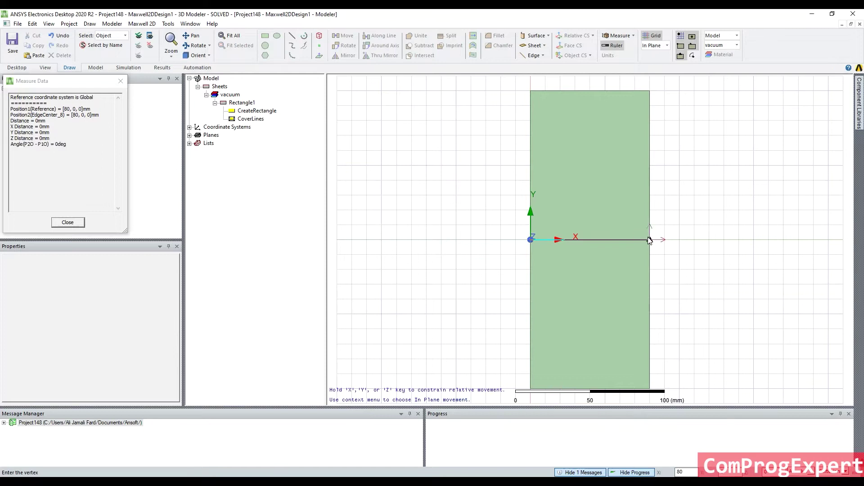
pyautogui.doubleClick(650, 240)
pyautogui.click(449, 247)
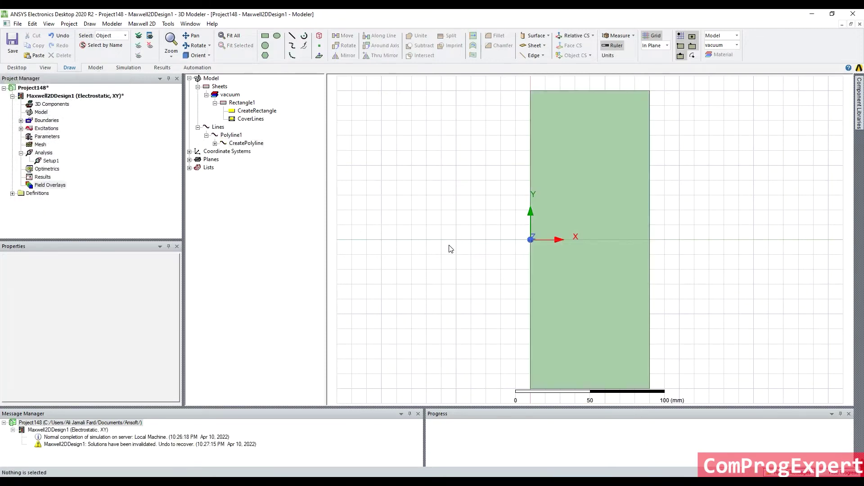
# Confirm Polyline1's CreateLine coordinates, then re-solve Setup1 with the new line.
pyautogui.click(215, 143)
pyautogui.doubleClick(249, 151)
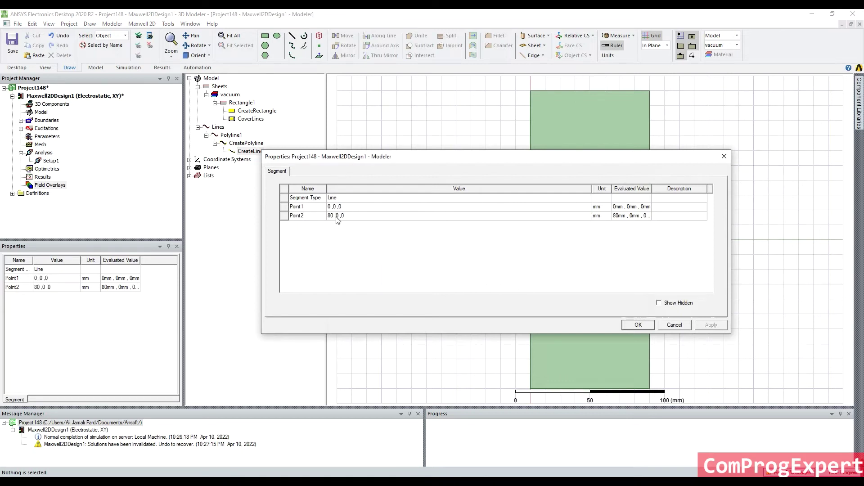
pyautogui.click(648, 326)
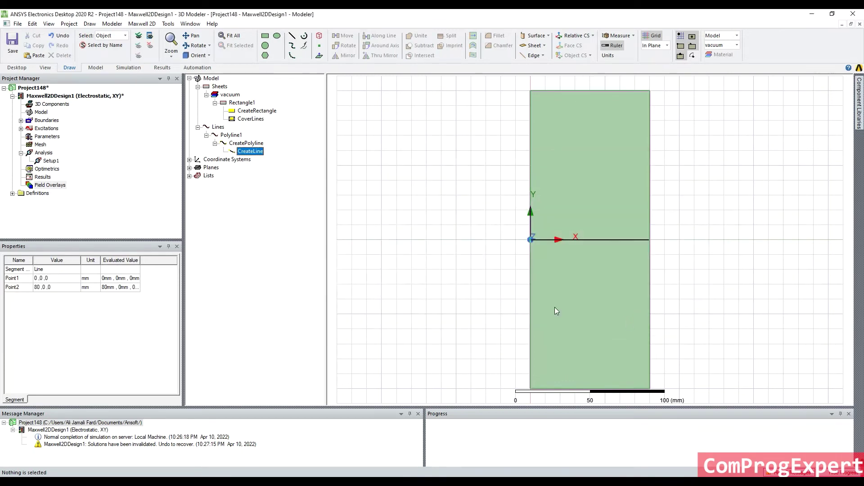
pyautogui.click(508, 291)
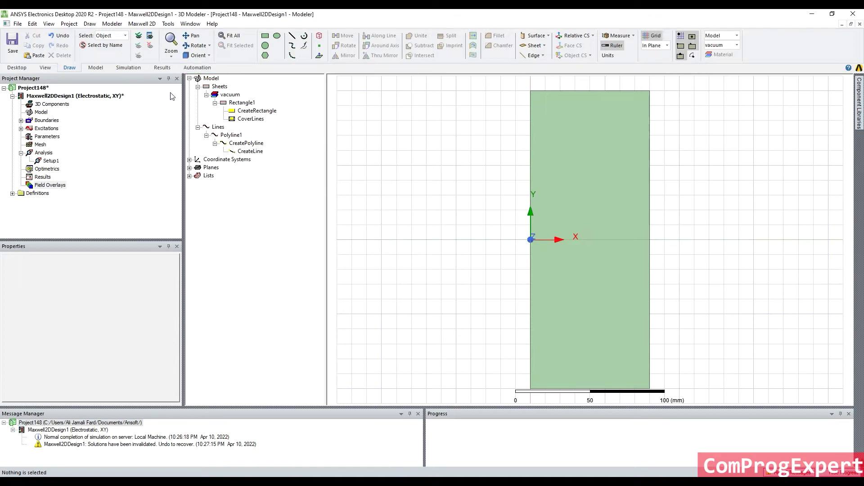
pyautogui.rightClick(49, 160)
pyautogui.click(82, 243)
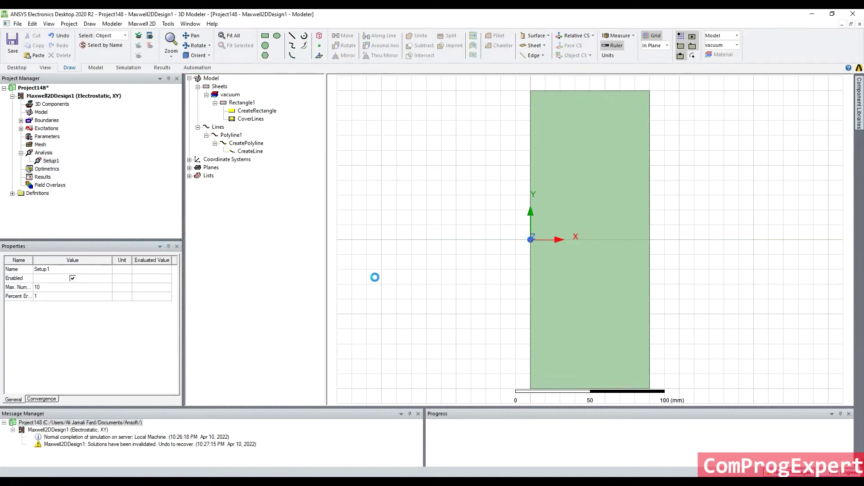
# Create a rectangular Voltage plot along Polyline1 and fit it, showing 1 V falling to 0 V.
pyautogui.rightClick(37, 178)
pyautogui.moveTo(56, 198)
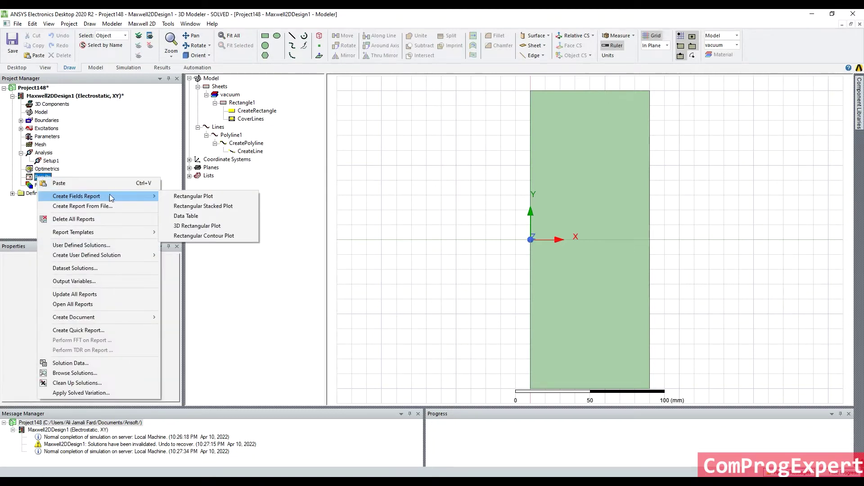
pyautogui.click(183, 196)
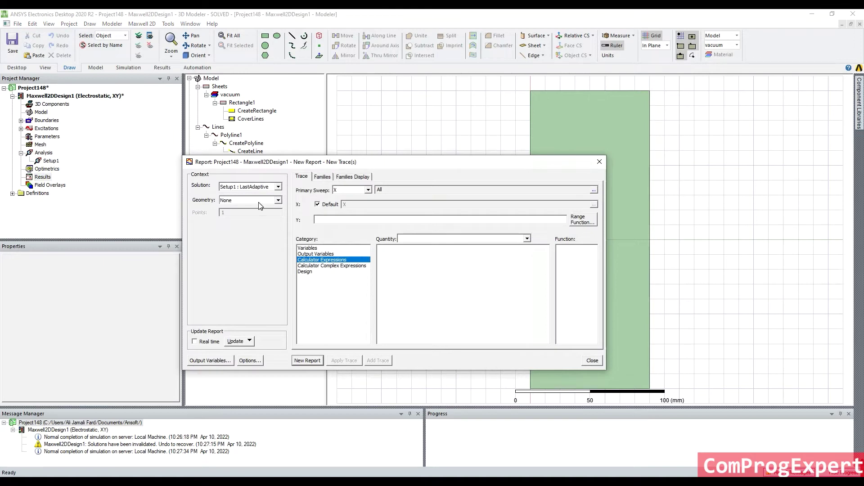
pyautogui.click(260, 201)
pyautogui.click(252, 213)
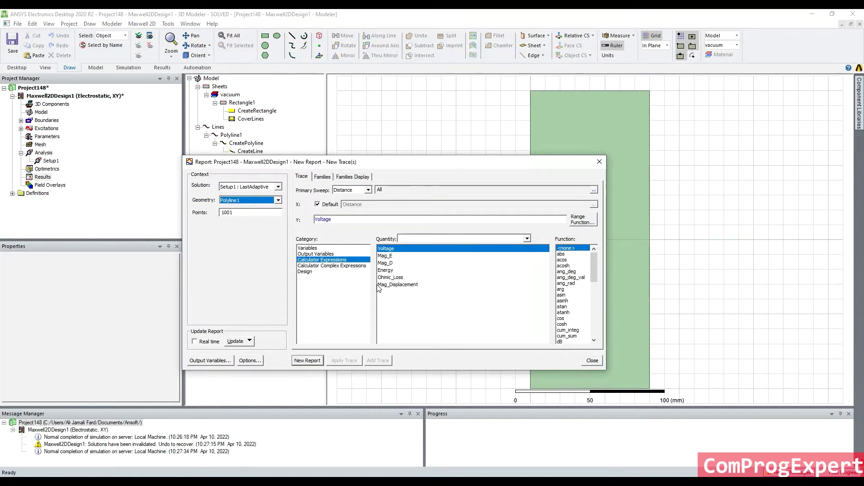
pyautogui.click(317, 360)
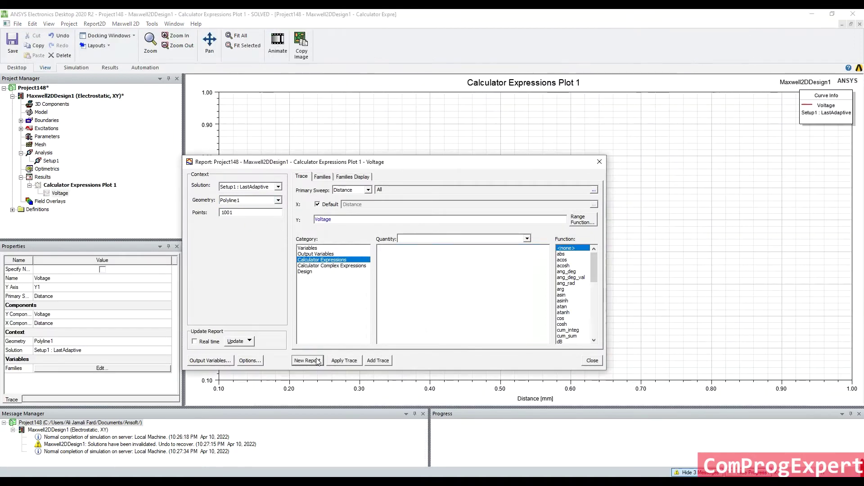
pyautogui.click(593, 360)
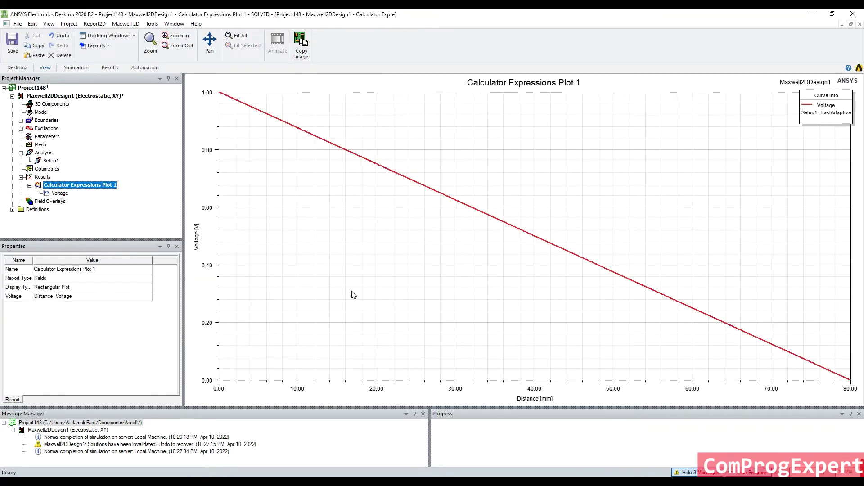
pyautogui.scroll(-2, 352, 295)
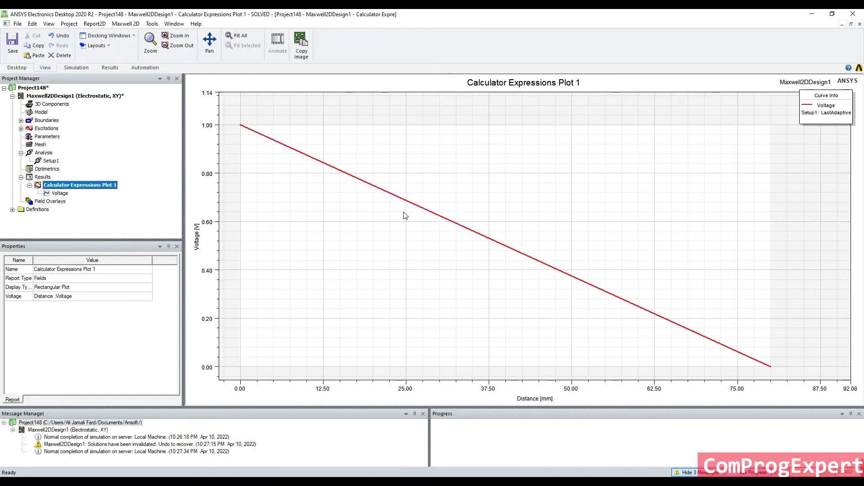
pyautogui.click(236, 34)
pyautogui.doubleClick(90, 98)
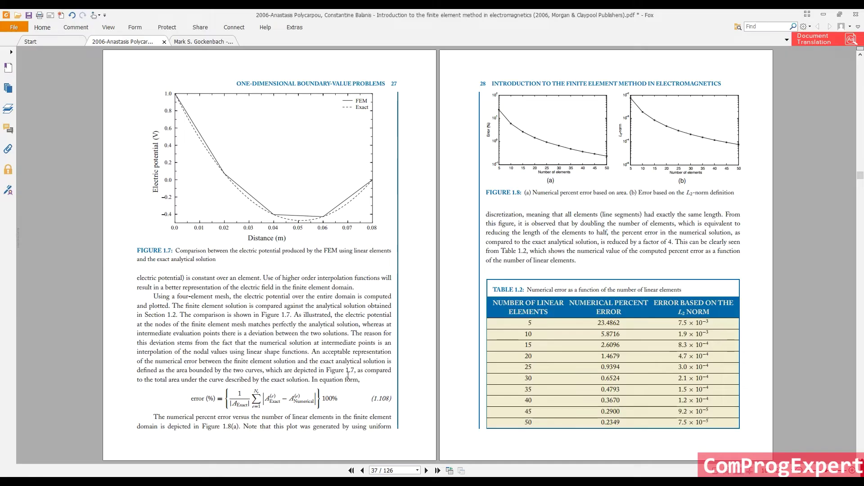
pyautogui.scroll(6, 351, 374)
pyautogui.scroll(4, 351, 373)
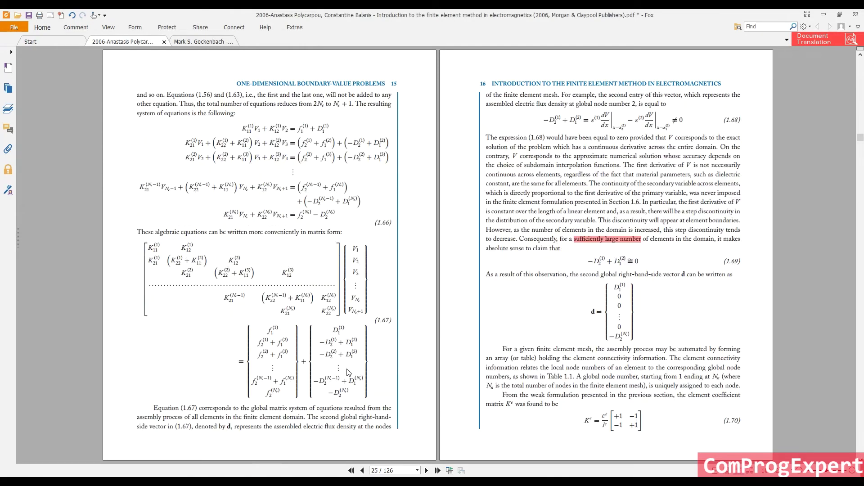
pyautogui.scroll(2, 348, 372)
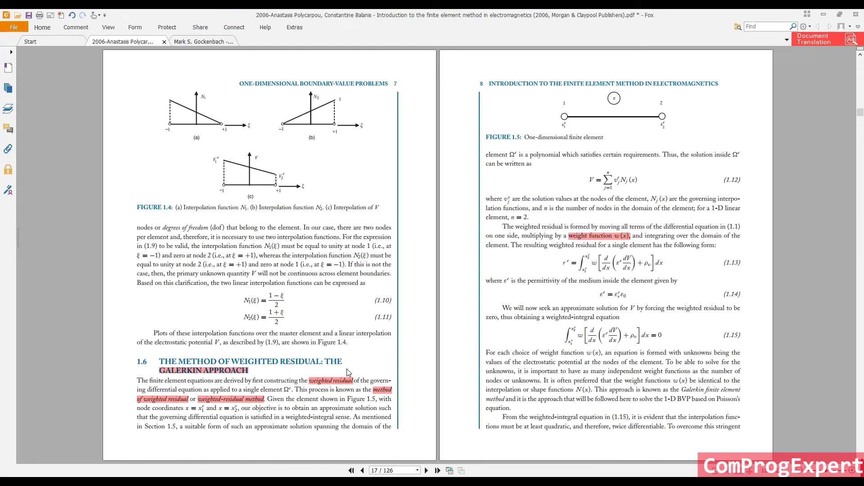
pyautogui.scroll(2, 348, 373)
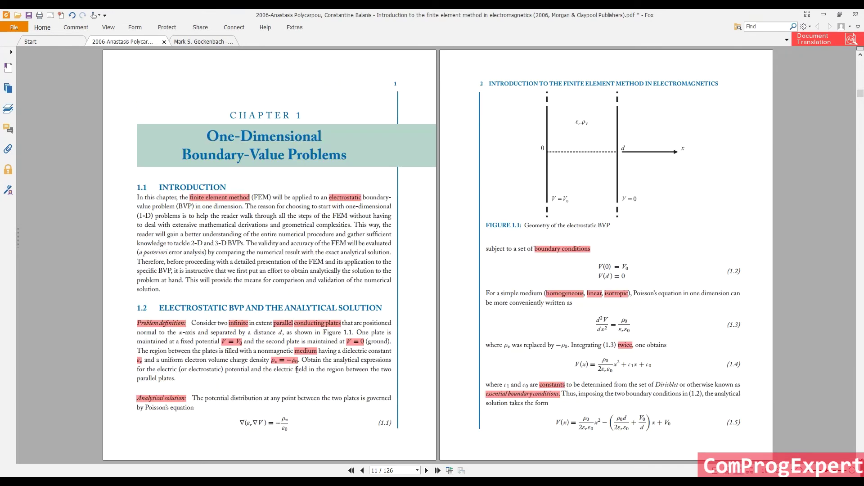
pyautogui.scroll(-9, 299, 369)
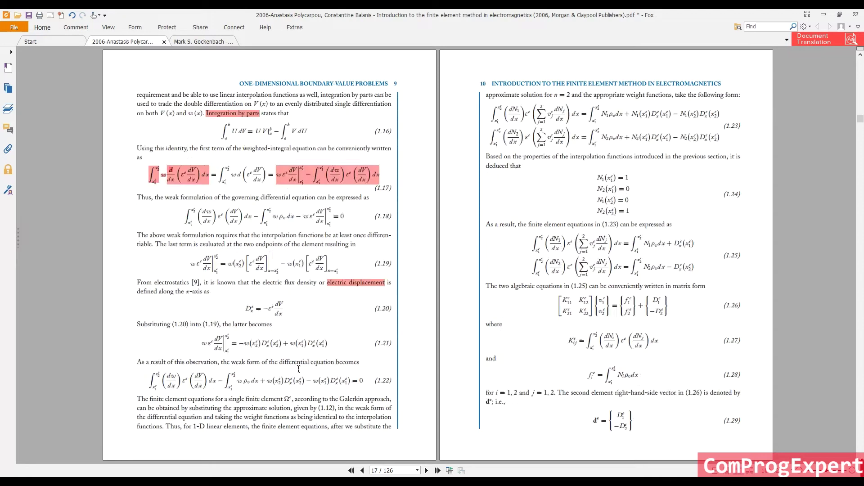
pyautogui.scroll(-2, 299, 369)
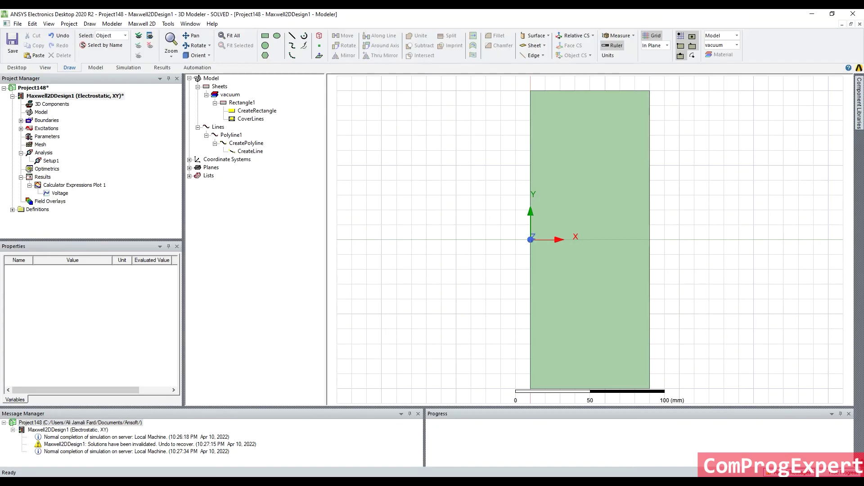
# Select Rectangle1 and open its Charge Density excitation dialog, defaulting to ChargeDensity1 at 0 C/m^2.
pyautogui.click(424, 240)
pyautogui.click(532, 202)
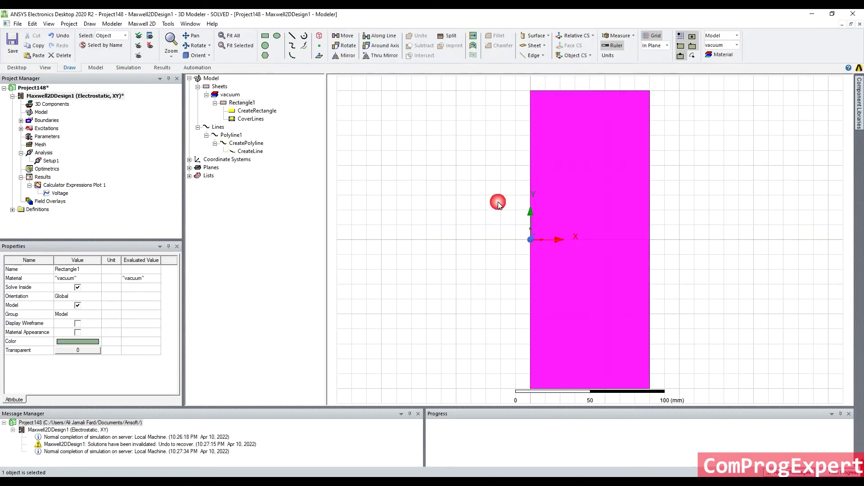
pyautogui.rightClick(472, 207)
pyautogui.moveTo(506, 350)
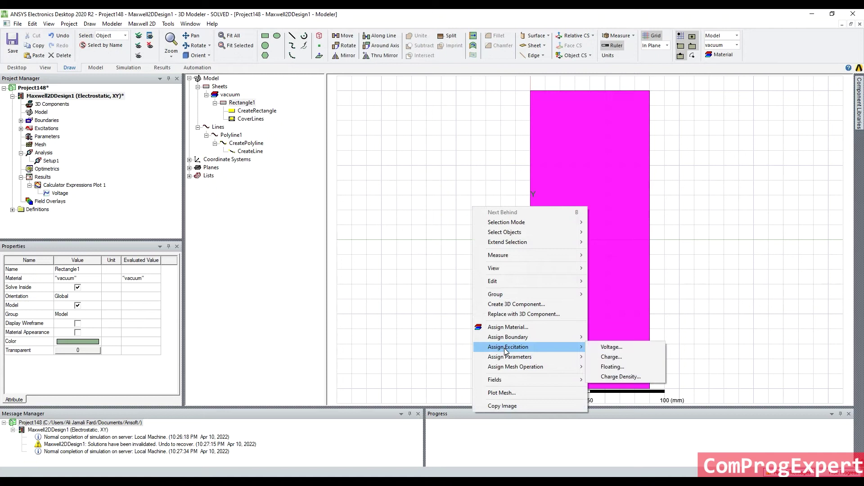
pyautogui.click(598, 358)
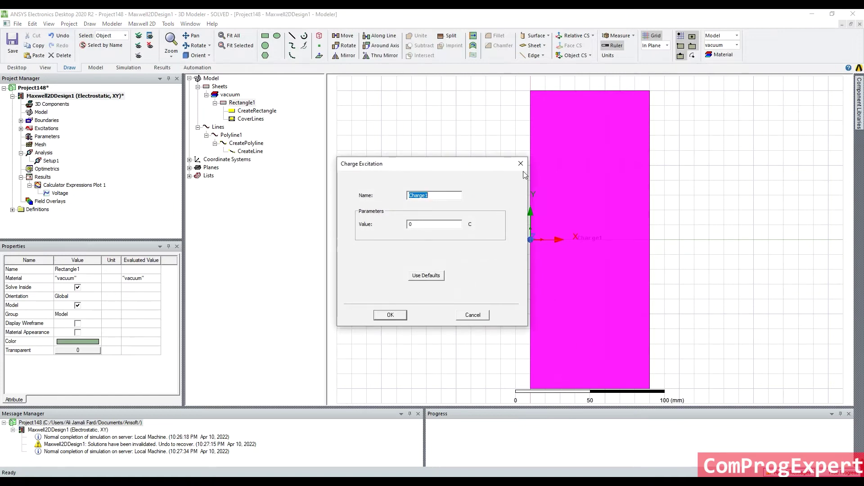
pyautogui.click(521, 163)
pyautogui.rightClick(601, 208)
pyautogui.moveTo(647, 373)
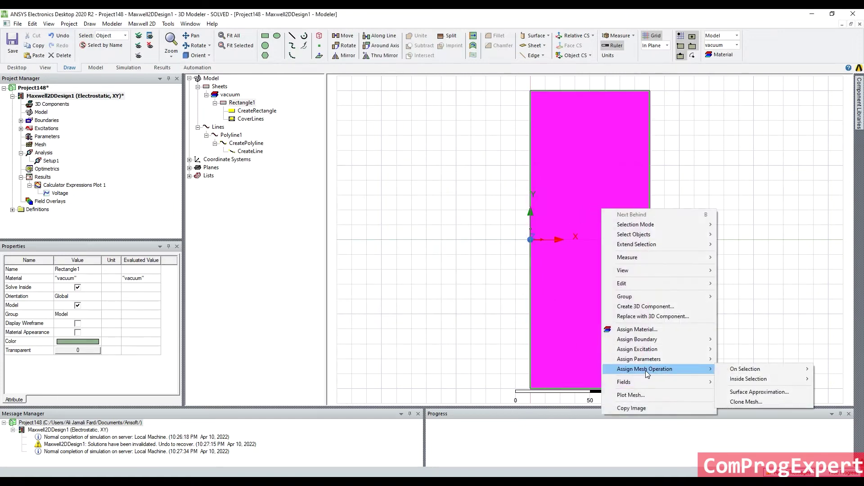
pyautogui.moveTo(678, 349)
pyautogui.click(749, 380)
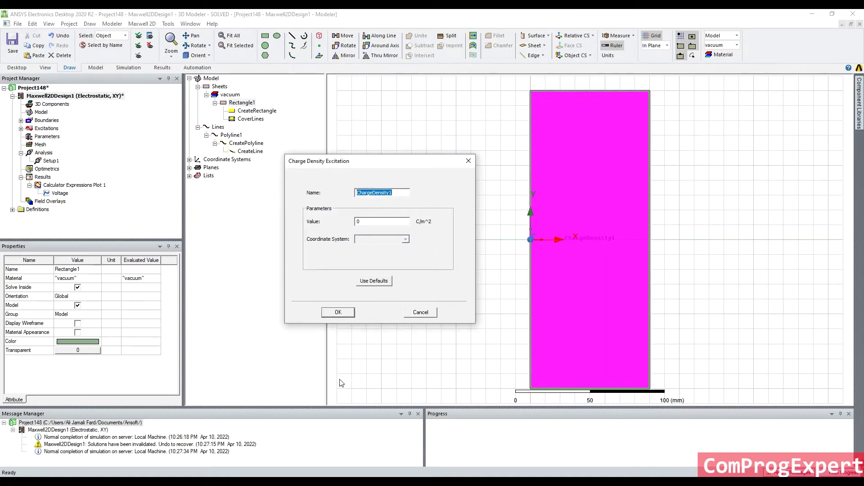
# After checking the textbook, assign ChargeDensity1 of 1e-08 C/m^2 to the rectangle sheet.
pyautogui.hotkey('alt', 'Tab')
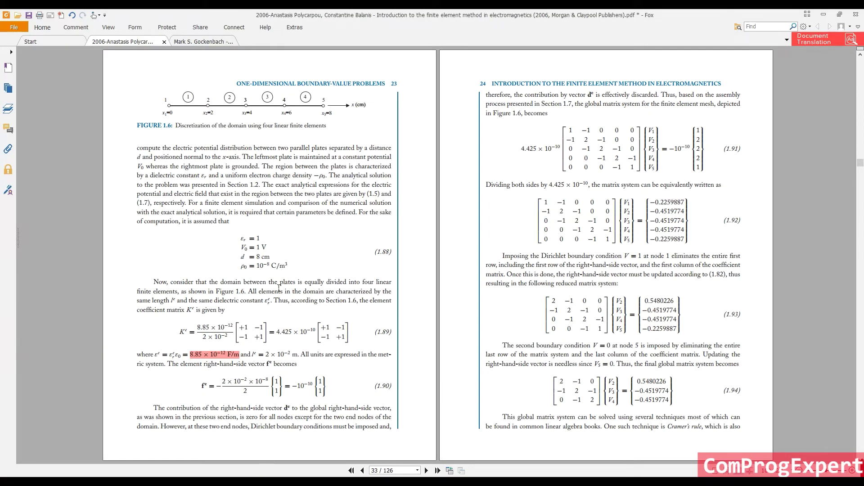
pyautogui.hotkey('alt', 'Tab')
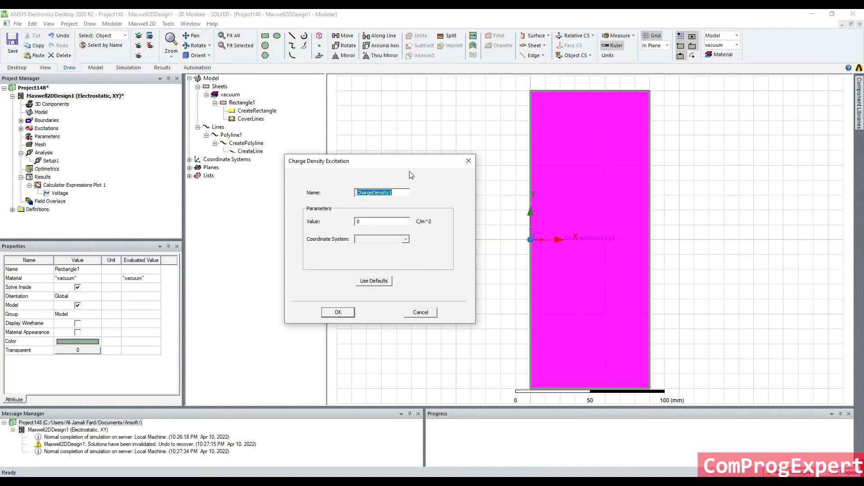
pyautogui.click(469, 161)
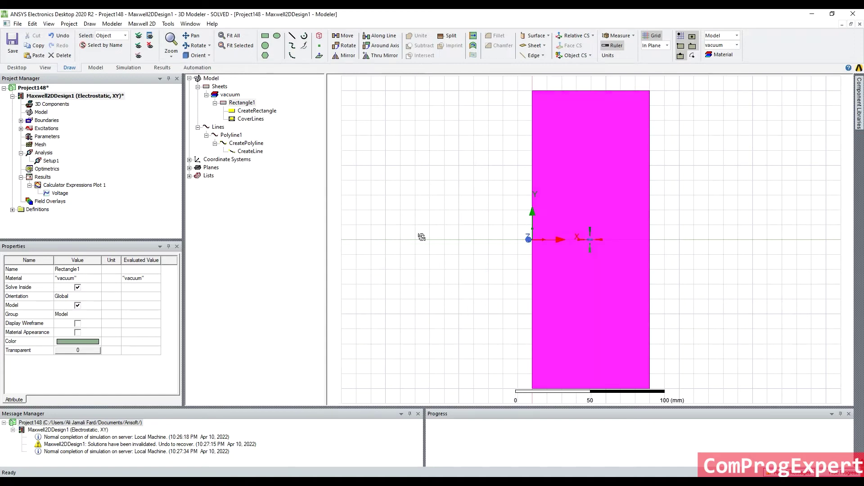
pyautogui.moveTo(422, 237)
pyautogui.keyDown('alt'); pyautogui.mouseDown()
pyautogui.moveTo(409, 282)
pyautogui.moveTo(386, 289)
pyautogui.moveTo(411, 252)
pyautogui.moveTo(403, 260)
pyautogui.mouseUp(); pyautogui.keyUp('alt')
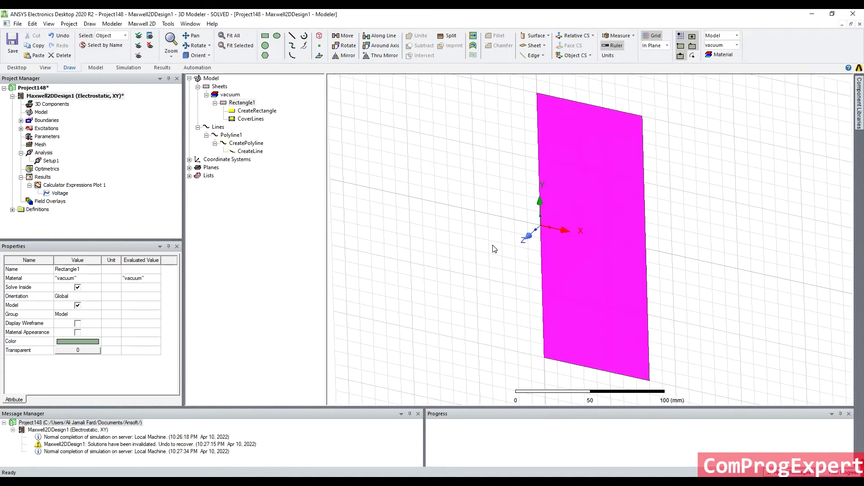
pyautogui.rightClick(457, 196)
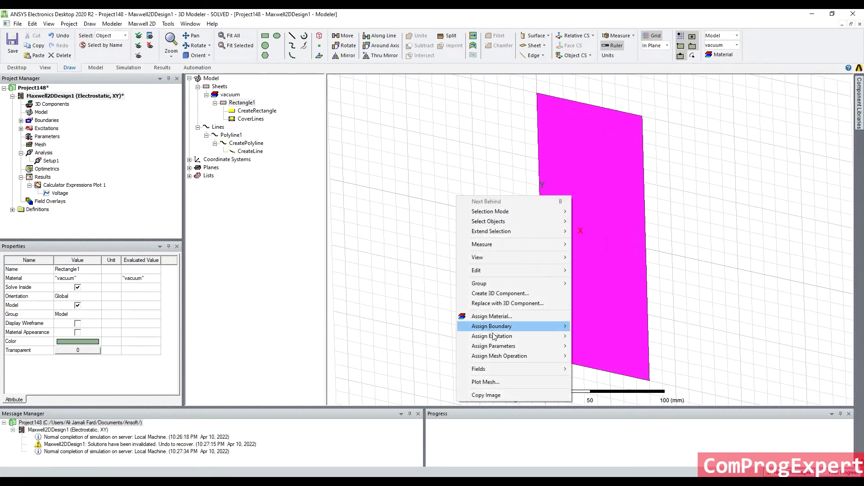
pyautogui.moveTo(494, 337)
pyautogui.click(594, 366)
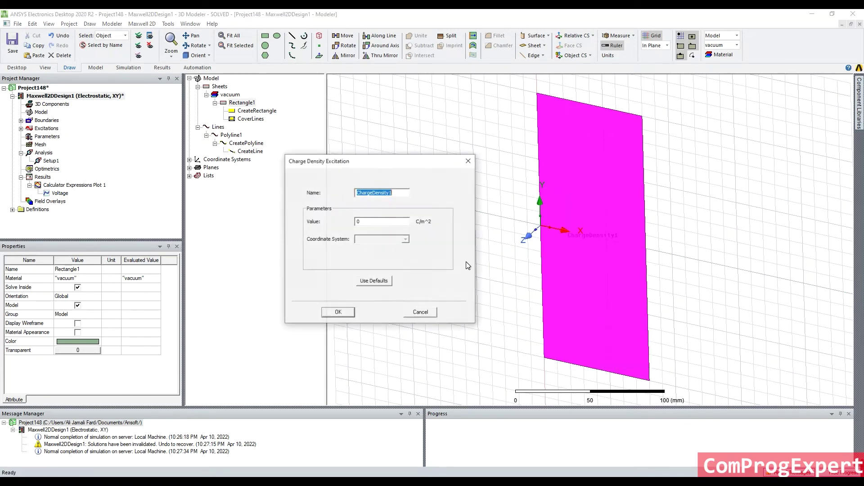
pyautogui.doubleClick(383, 221)
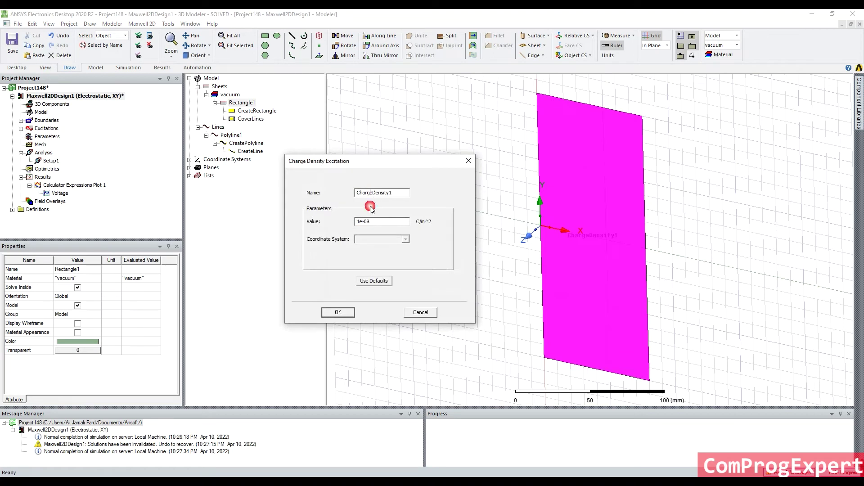
pyautogui.click(345, 314)
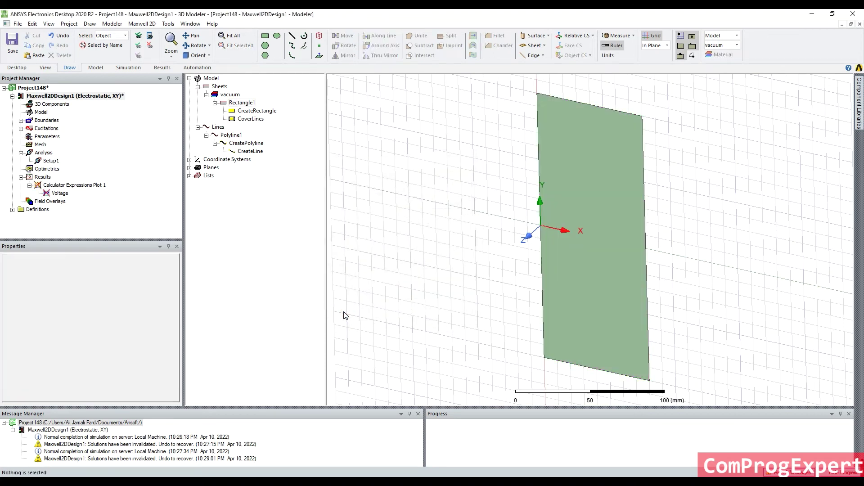
# Re-solve Setup1 and compare Calculator Expressions Plot 1, peaking near 1.47 V, with the textbook.
pyautogui.keyDown('alt'); pyautogui.doubleClick(619, 235); pyautogui.keyUp('alt')
pyautogui.rightClick(47, 161)
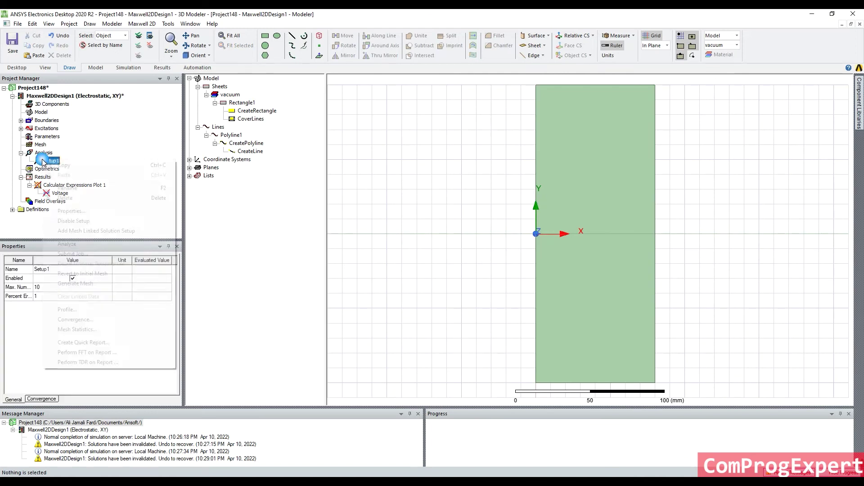
pyautogui.click(76, 251)
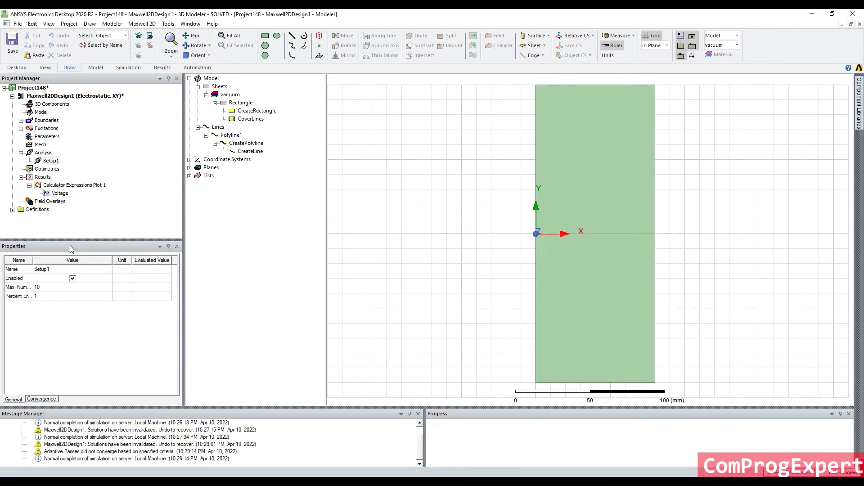
pyautogui.click(47, 185)
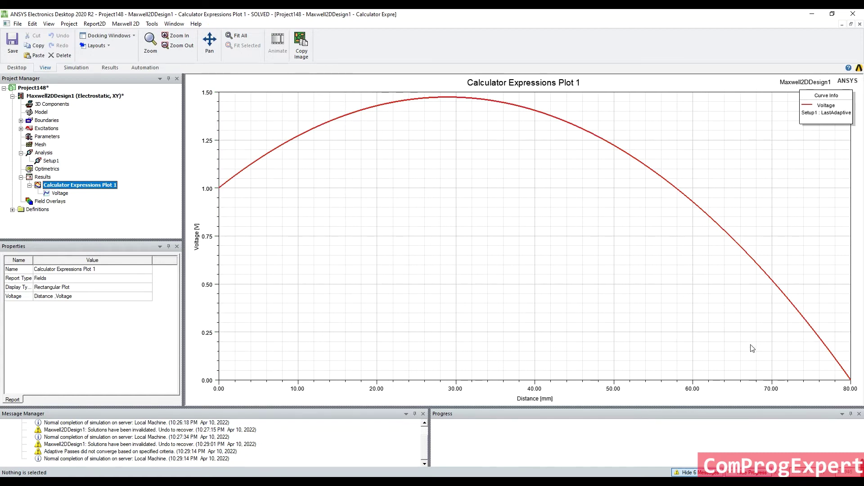
pyautogui.hotkey('alt', 'Tab')
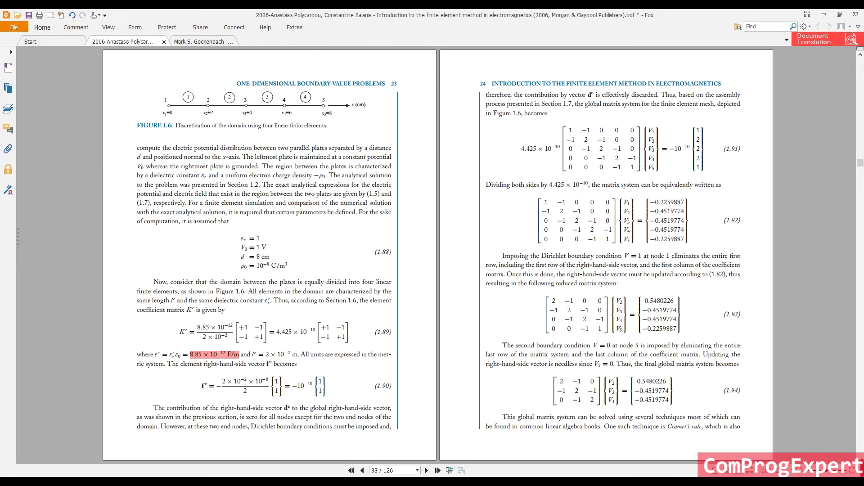
pyautogui.click(278, 466)
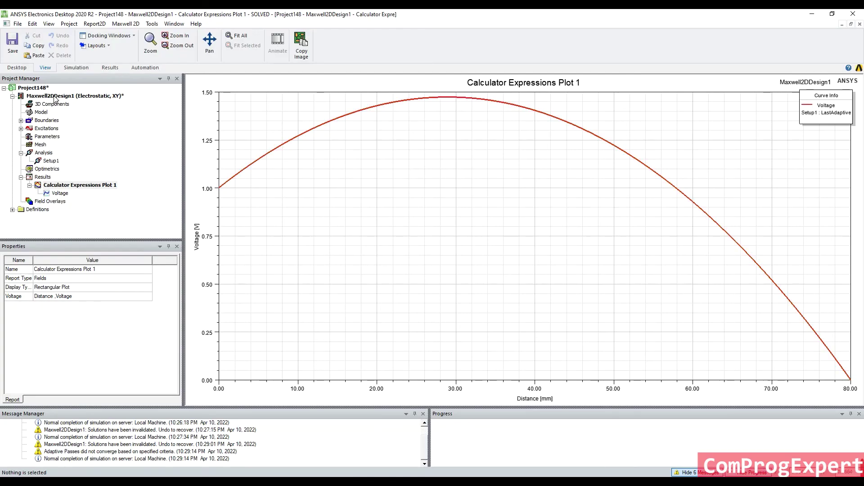
# In the model, review Symmetry1, ChargeDensity1, Voltage1 (1 V left) and Voltage2 (0 V right), then open the textbook.
pyautogui.doubleClick(54, 195)
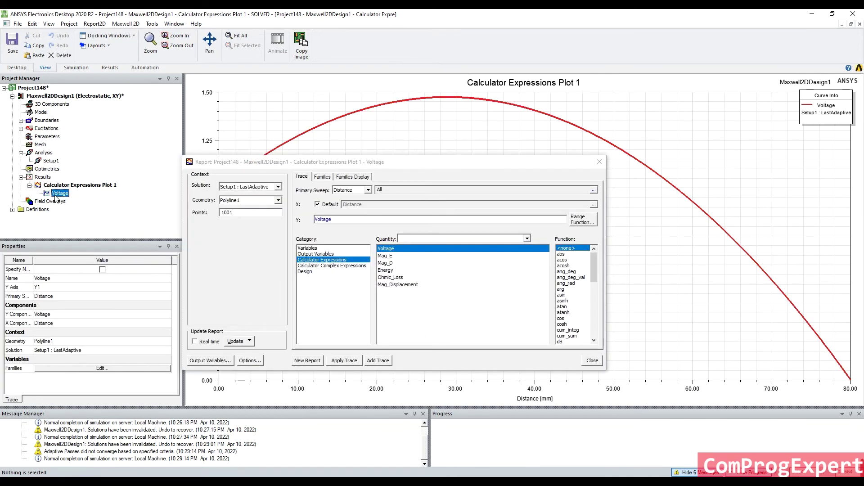
pyautogui.click(599, 162)
pyautogui.doubleClick(64, 99)
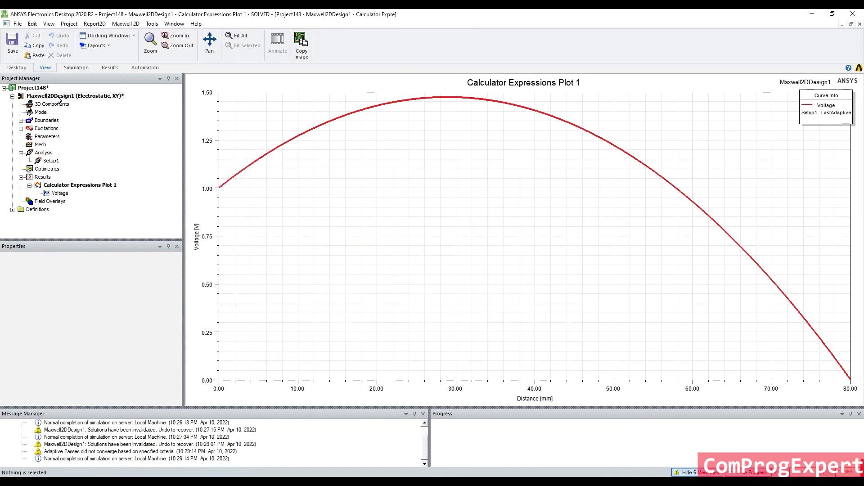
pyautogui.click(20, 120)
pyautogui.click(44, 131)
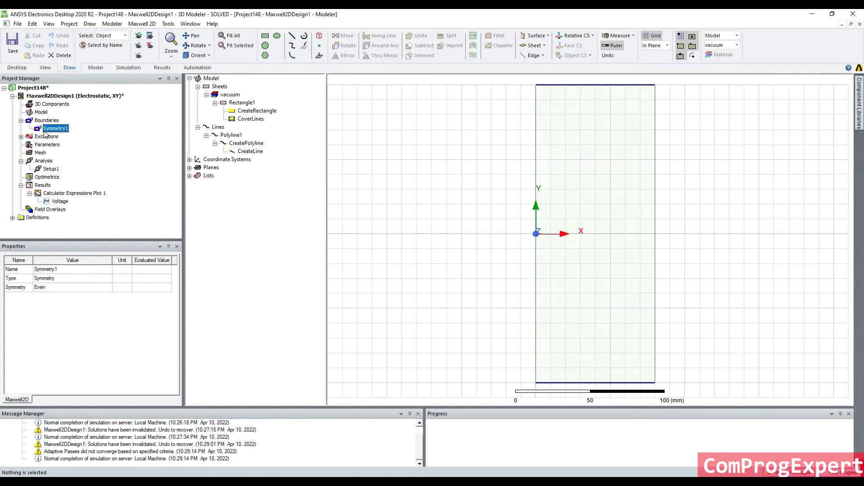
pyautogui.click(21, 136)
pyautogui.click(48, 144)
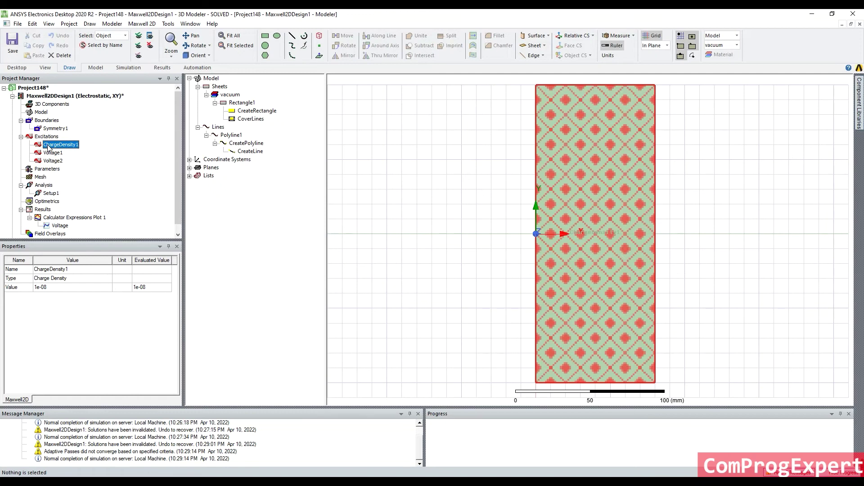
pyautogui.click(50, 153)
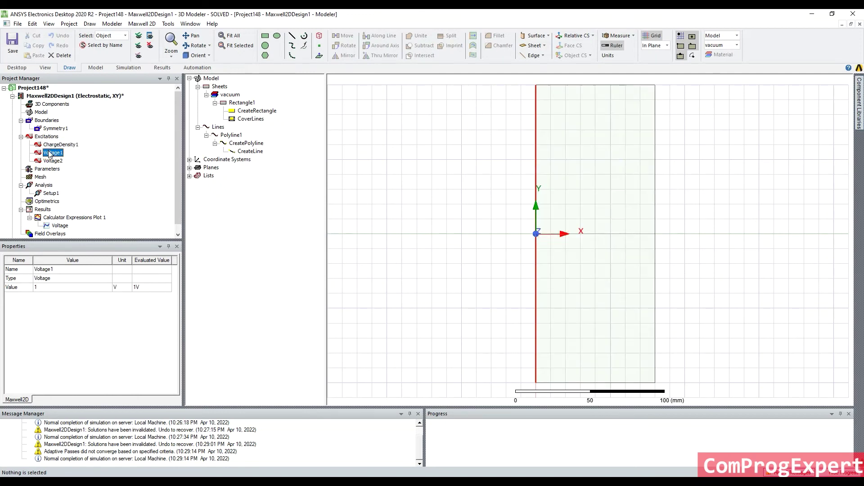
pyautogui.click(52, 161)
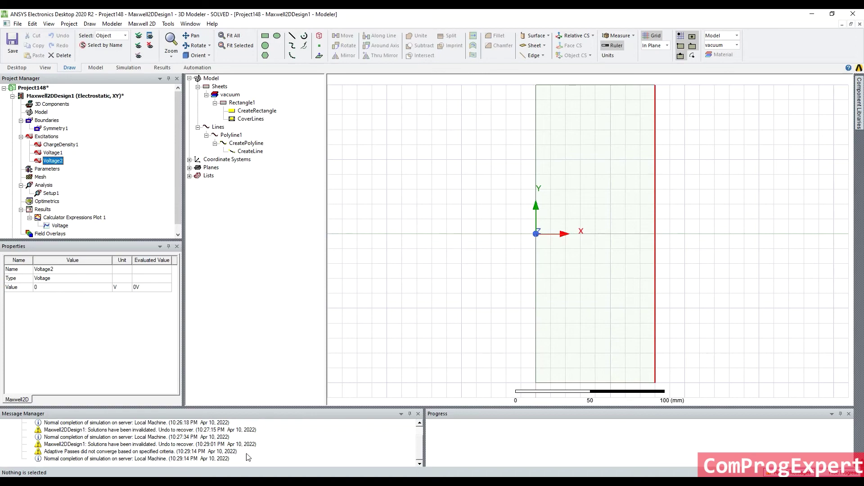
pyautogui.hotkey('alt', 'Tab')
# Find the textbook's −ρ0 charge density definition, then open ChargeDensity1's settings to change its value.
pyautogui.scroll(-3, 267, 437)
pyautogui.scroll(-5, 267, 437)
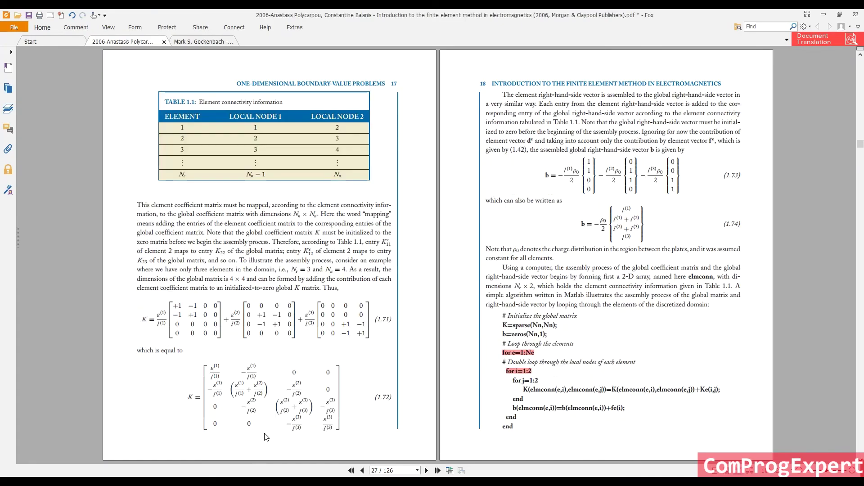
pyautogui.scroll(3, 266, 437)
pyautogui.scroll(8, 266, 437)
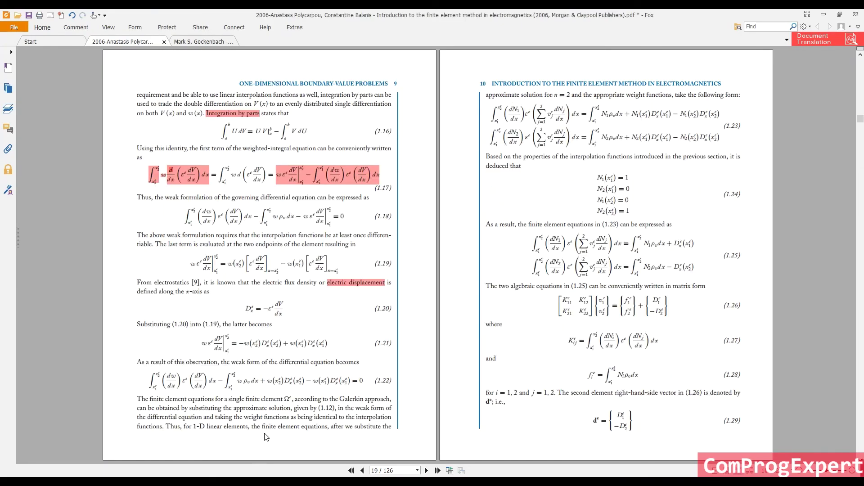
pyautogui.scroll(3, 269, 437)
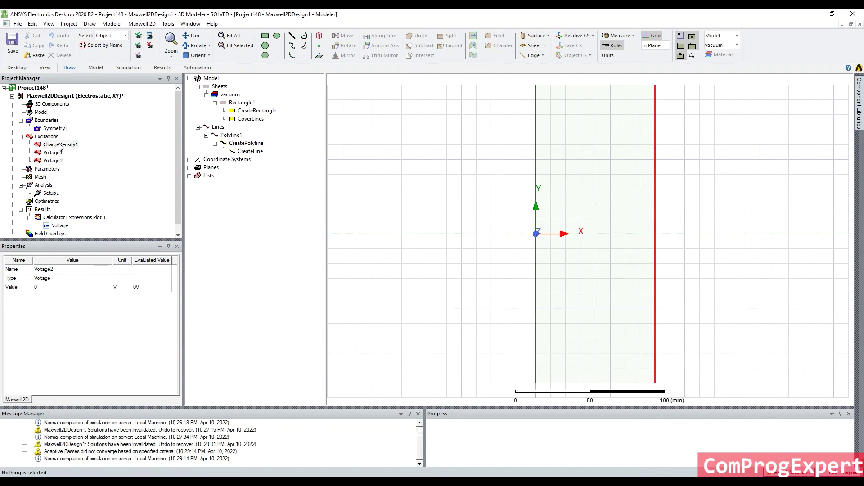
pyautogui.doubleClick(61, 145)
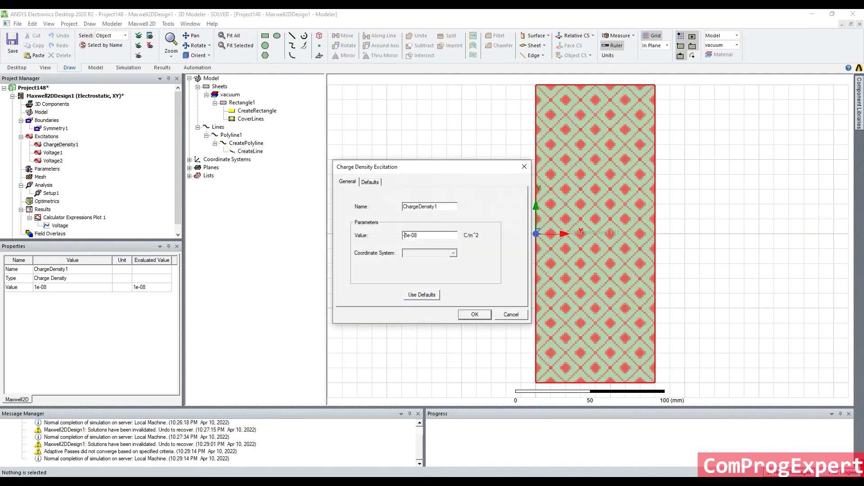
# Apply ChargeDensity1 at -1e-08 C/m^2, re-solve Setup1 and reopen Calculator Expressions Plot 1.
pyautogui.click(475, 314)
pyautogui.rightClick(53, 197)
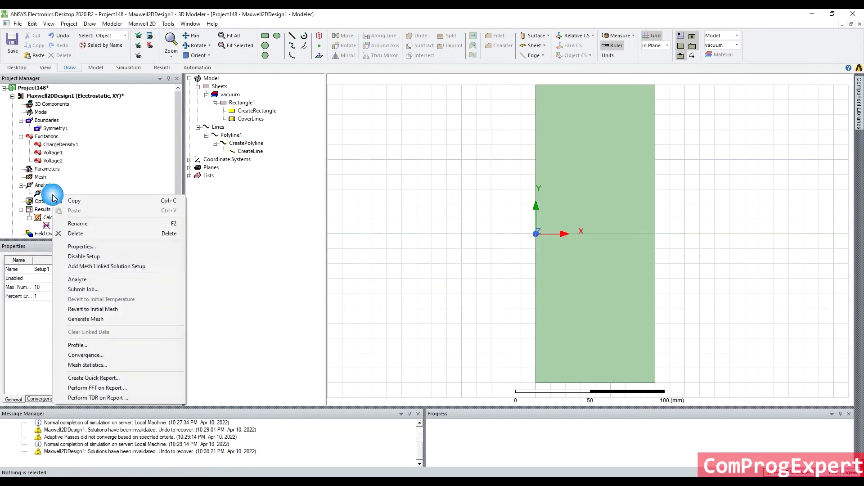
pyautogui.click(117, 279)
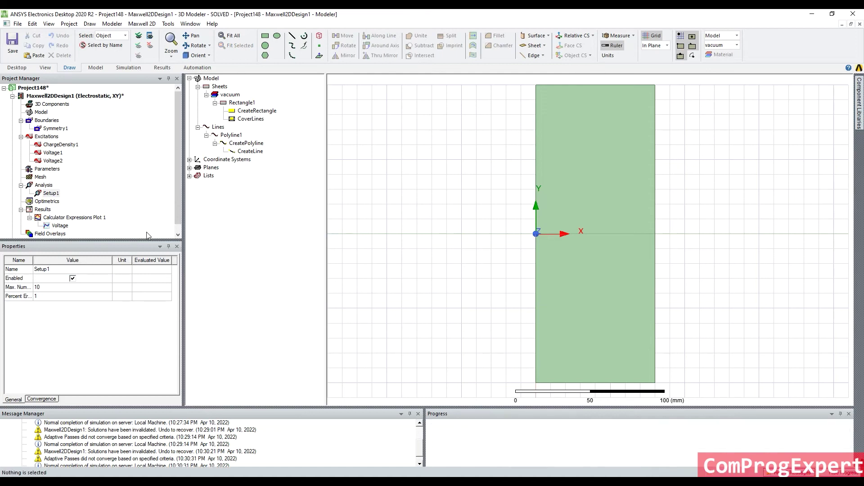
pyautogui.doubleClick(96, 219)
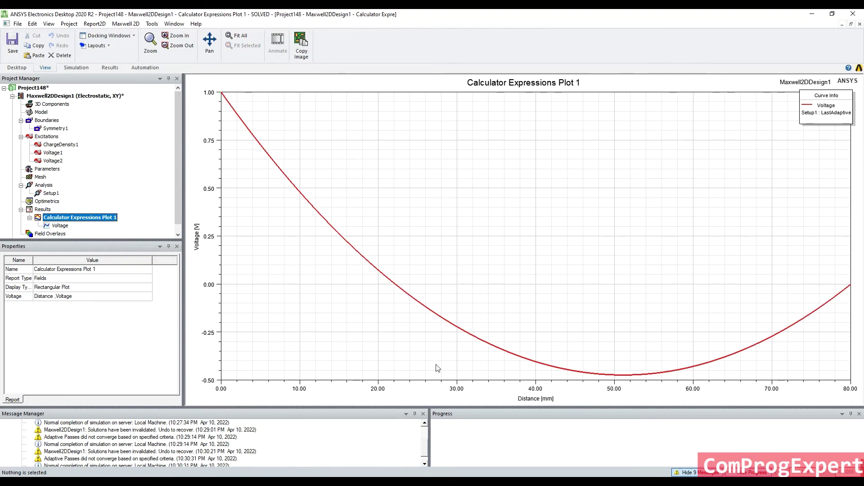
# Hide the 9 messages, view the rectangle model, reopen Calculator Expressions Plot 1, then bring up the textbook.
pyautogui.click(688, 471)
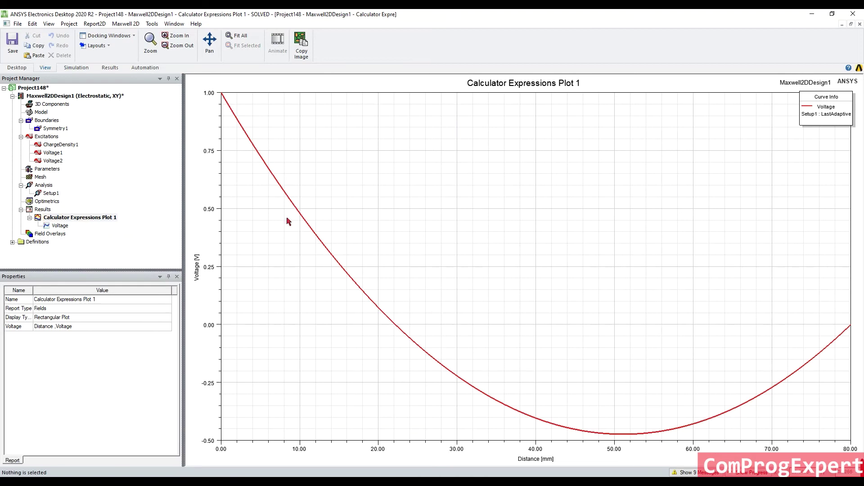
pyautogui.doubleClick(56, 96)
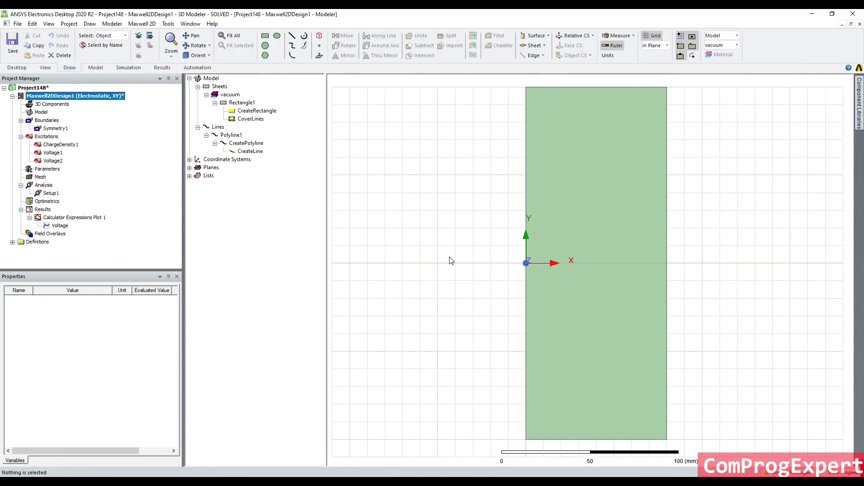
pyautogui.doubleClick(63, 217)
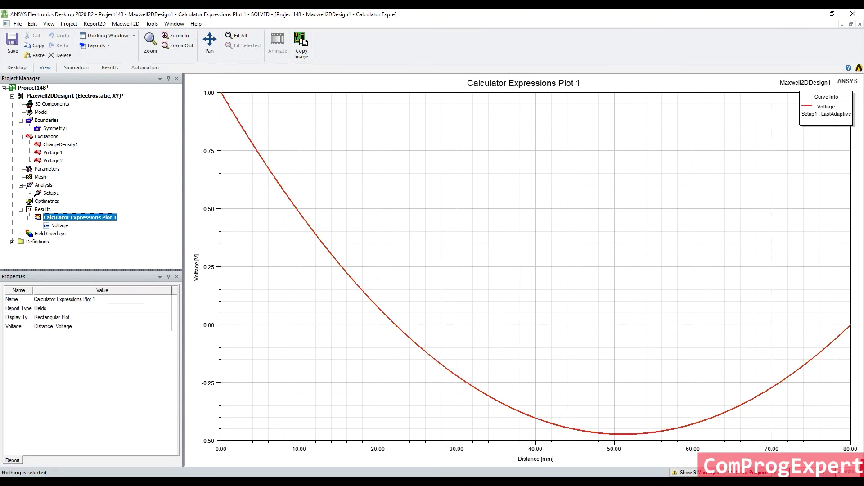
pyautogui.hotkey('alt', 'Tab')
# Scroll the textbook to Figure 1.7 on pages 27–28, then return to the Maxwell voltage plot.
pyautogui.scroll(-20, 319, 404)
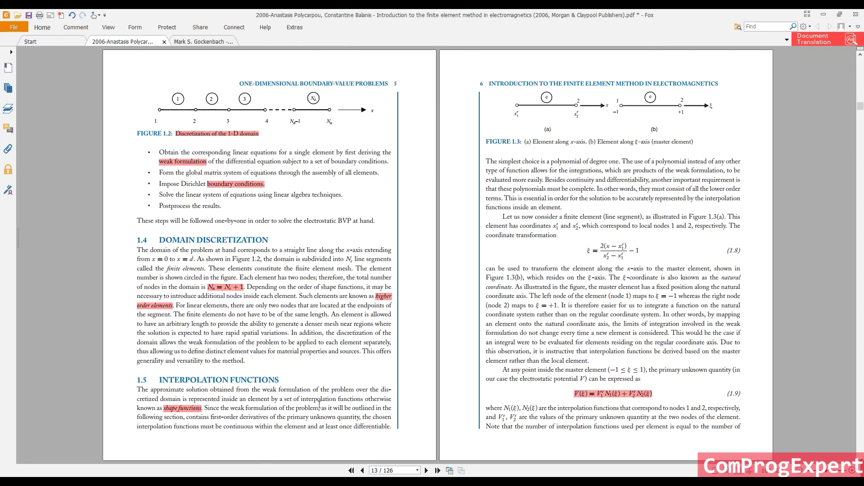
pyautogui.scroll(-20, 321, 408)
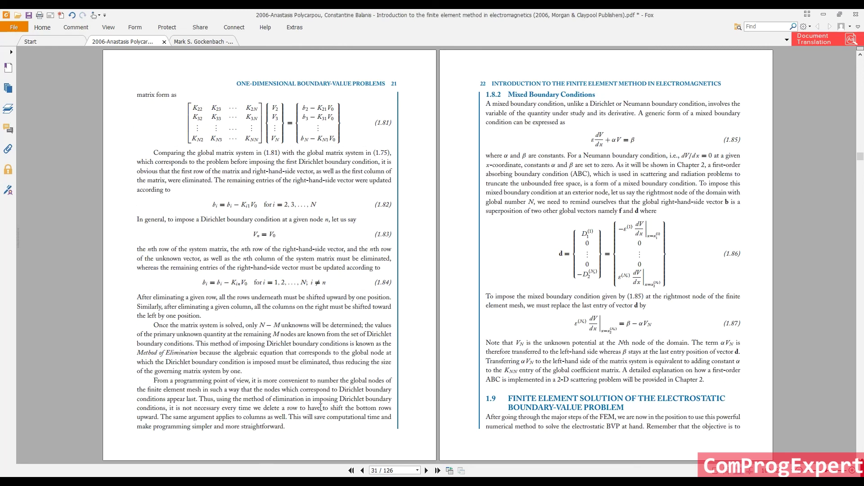
pyautogui.scroll(-6, 320, 407)
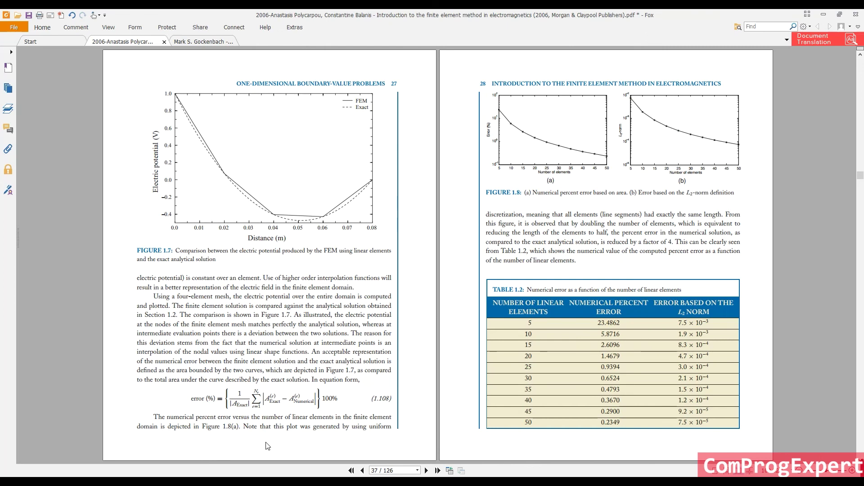
pyautogui.hotkey('alt', 'Tab')
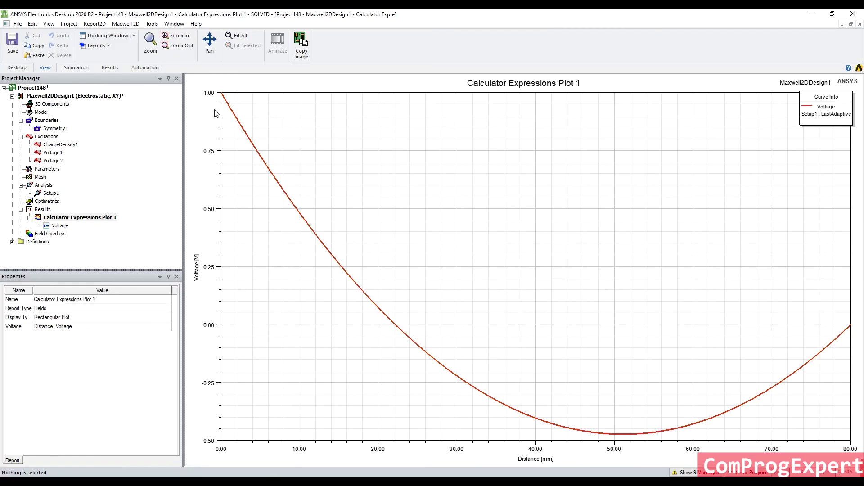
# Inspect the Voltage curve's and the plot's properties, then return to the textbook's Figure 1.7.
pyautogui.click(343, 272)
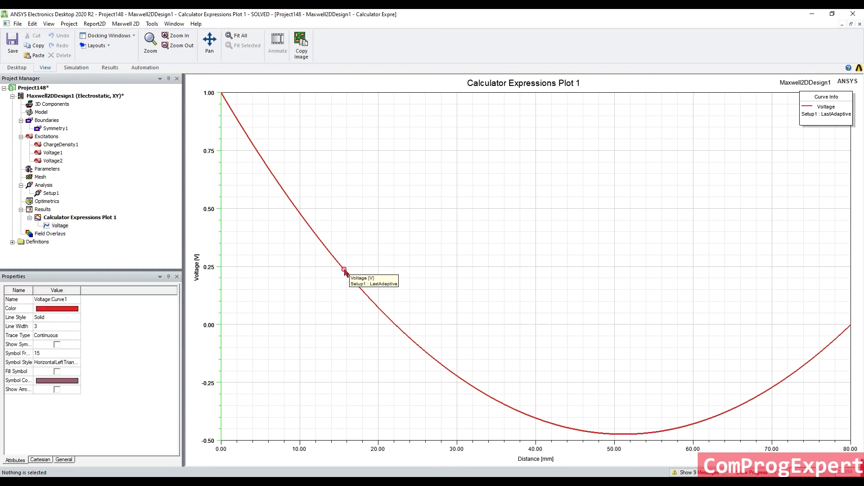
pyautogui.click(198, 187)
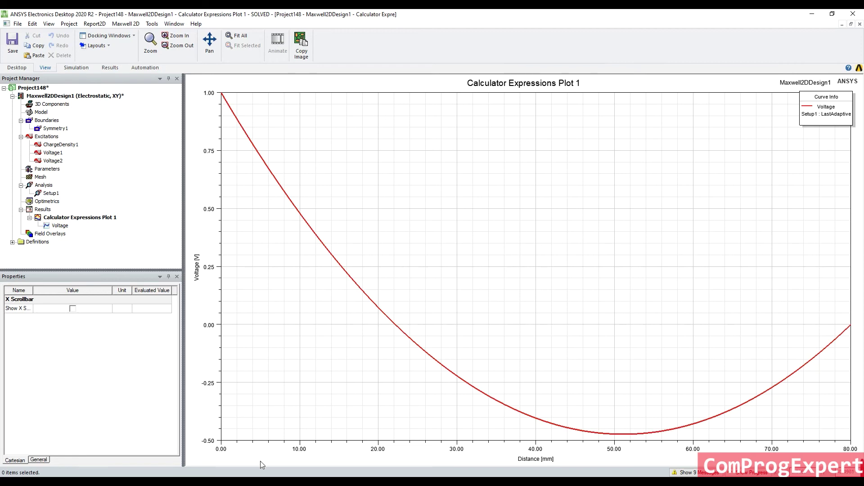
pyautogui.hotkey('alt', 'Tab')
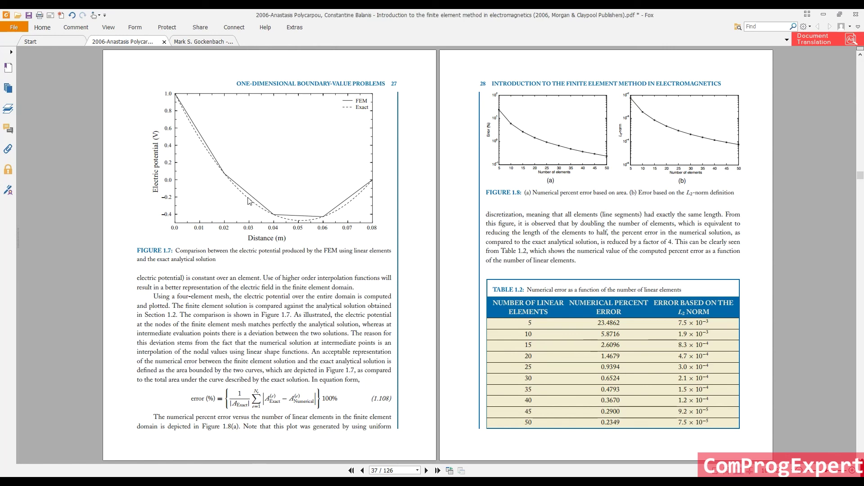
# Browse the textbook's quadratic and cubic element pages, then return to the Maxwell voltage plot.
pyautogui.scroll(-1, 376, 222)
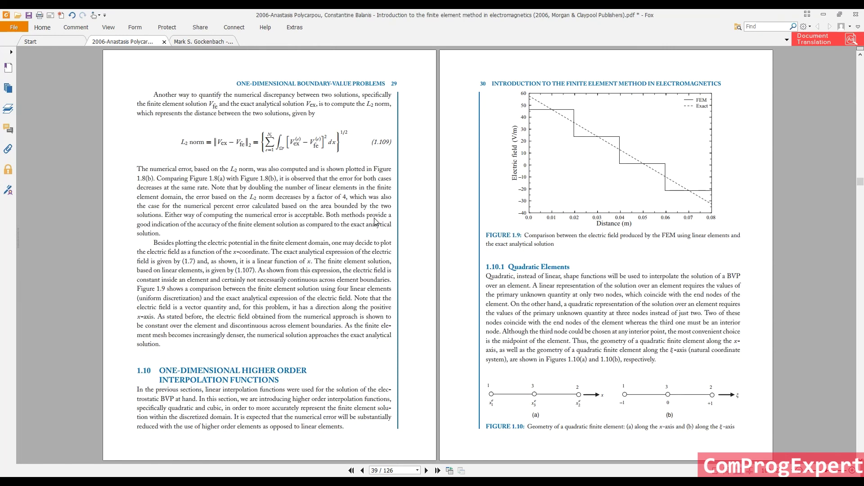
pyautogui.scroll(-1, 376, 222)
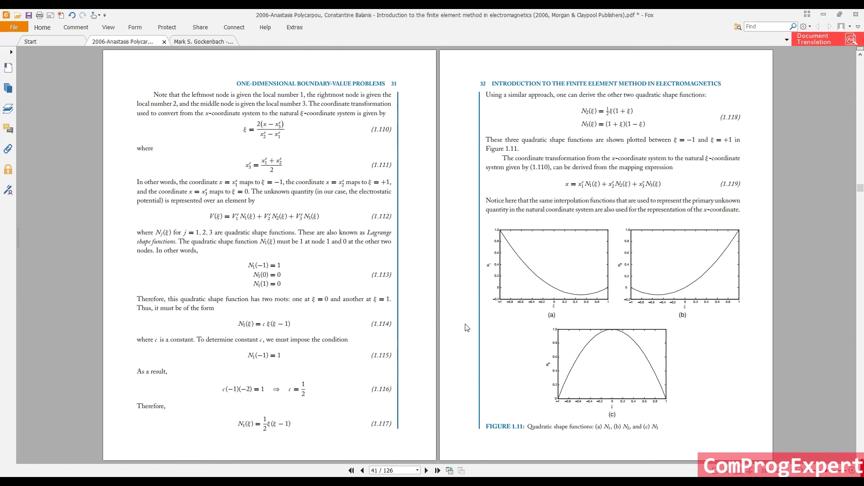
pyautogui.scroll(1, 365, 319)
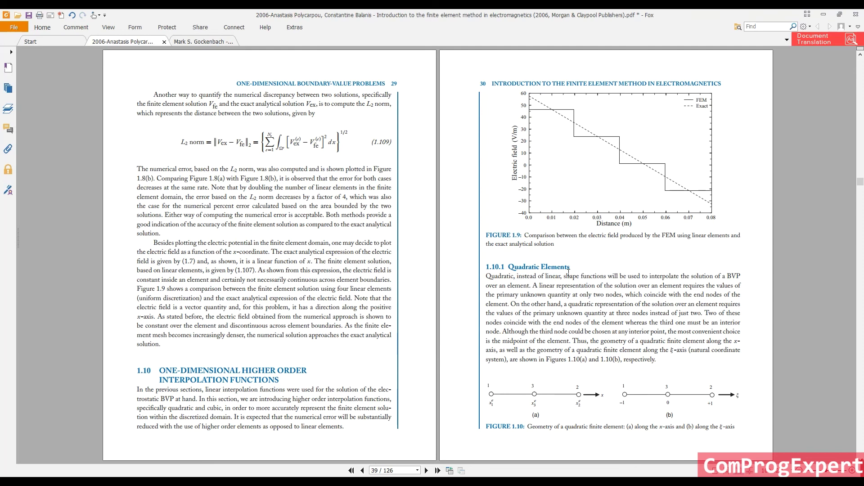
pyautogui.scroll(-1, 571, 296)
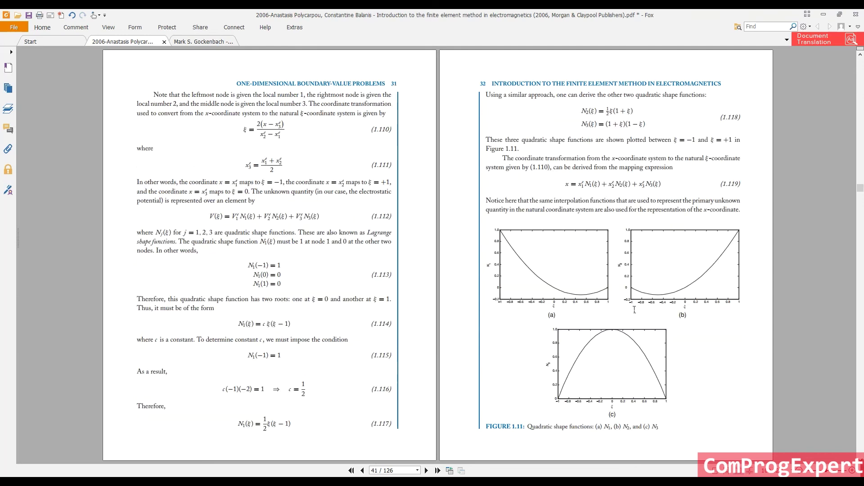
pyautogui.scroll(-3, 751, 251)
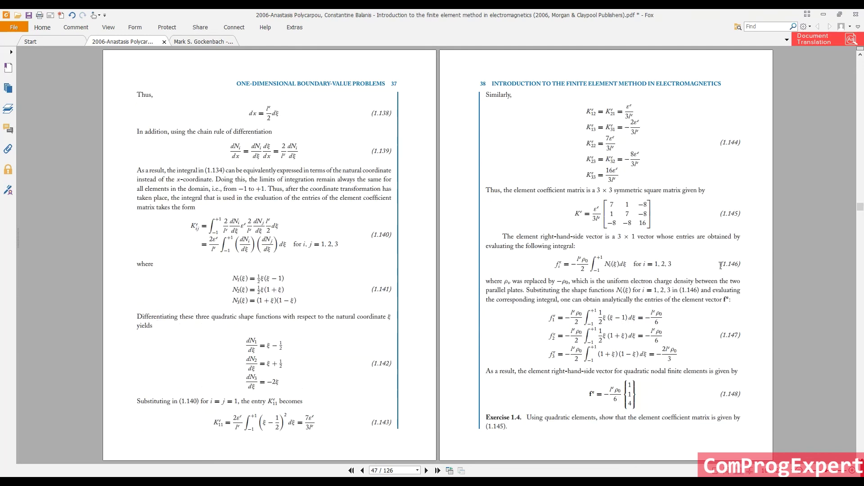
pyautogui.scroll(1, 721, 266)
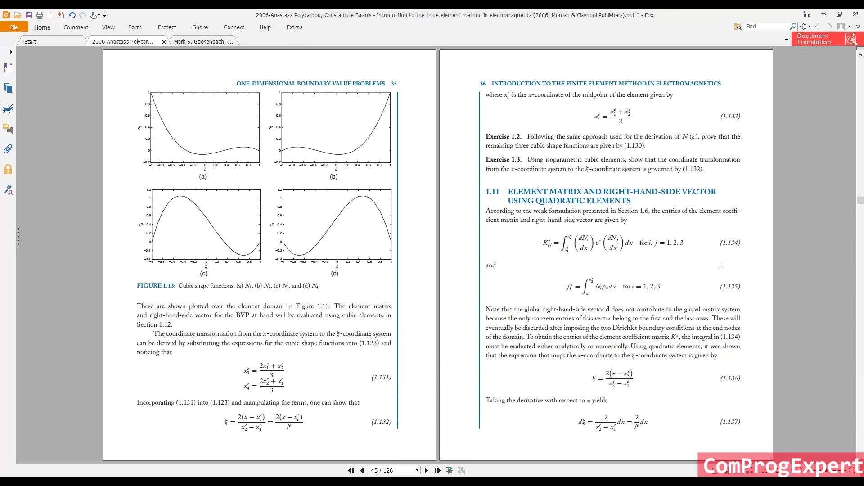
pyautogui.scroll(1, 721, 266)
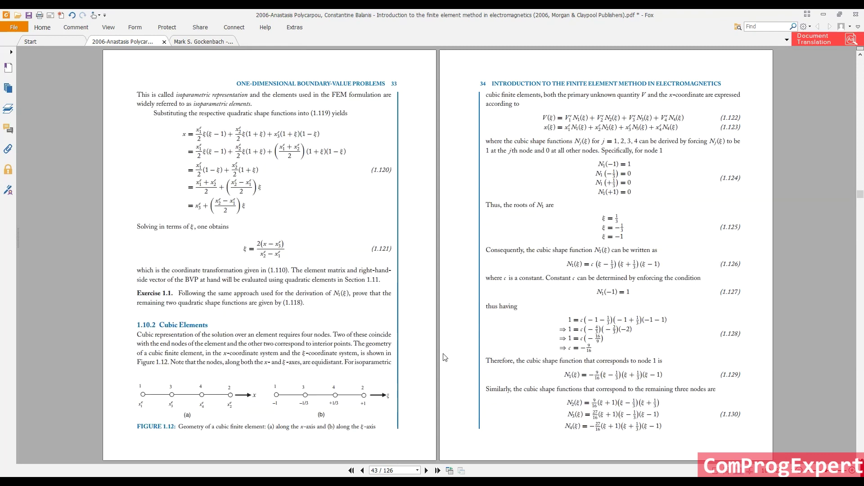
pyautogui.click(275, 477)
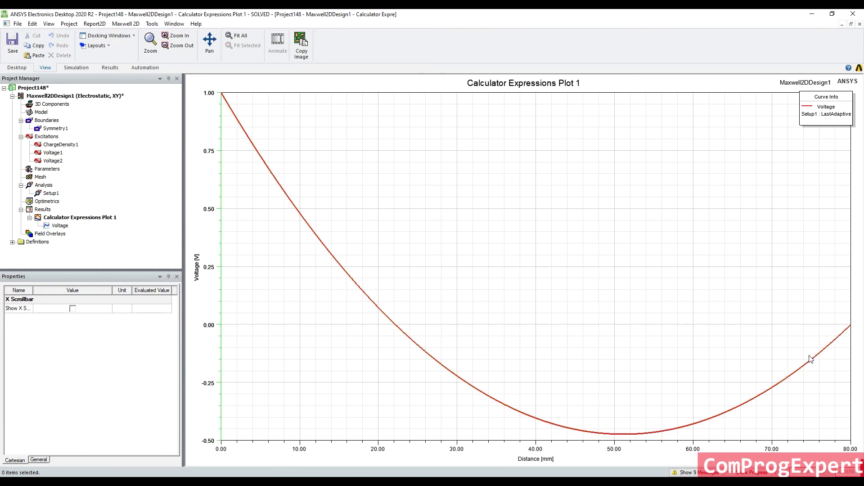
# Run the AnalyticSolution.m script in MATLAB and move the potential comparison figure aside.
pyautogui.click(232, 481)
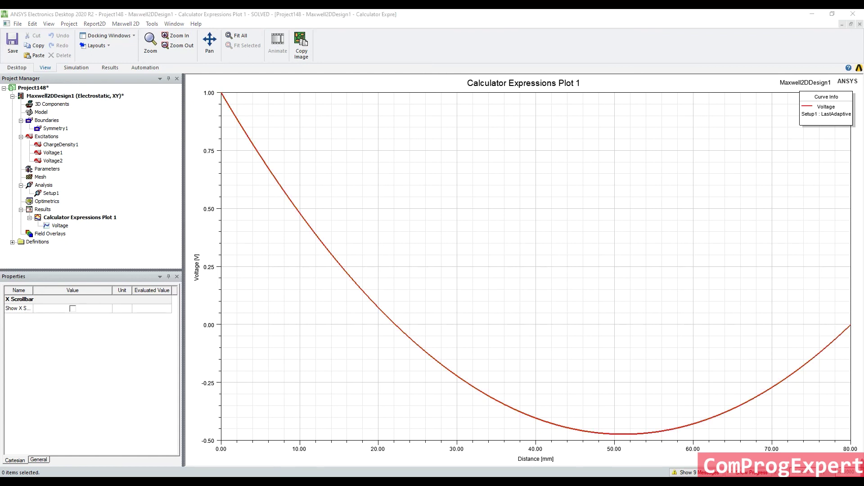
pyautogui.click(195, 445)
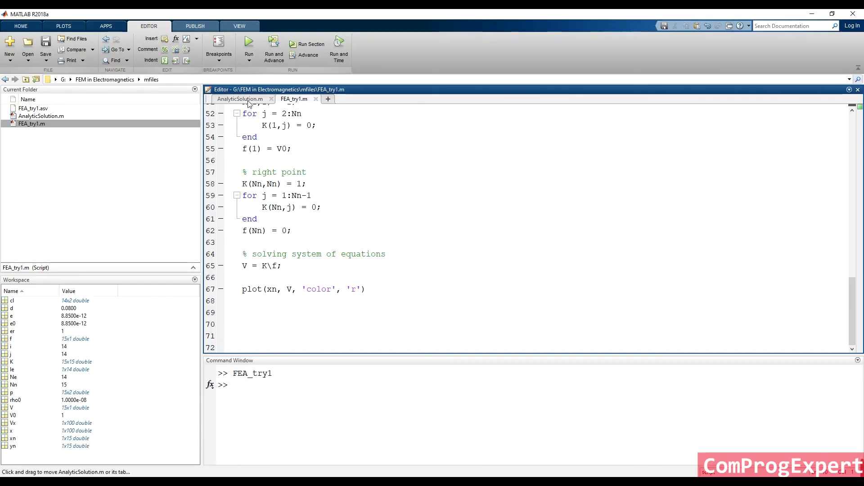
pyautogui.click(240, 98)
pyautogui.click(248, 54)
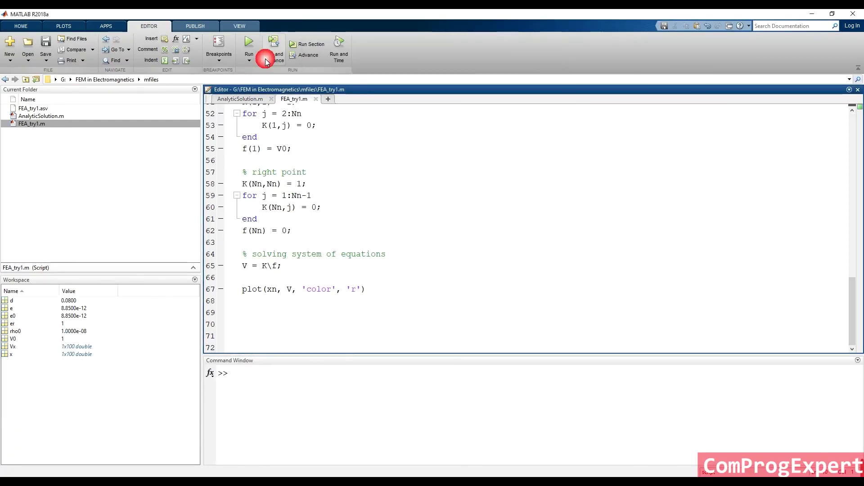
pyautogui.moveTo(412, 32); pyautogui.dragTo(192, 143)
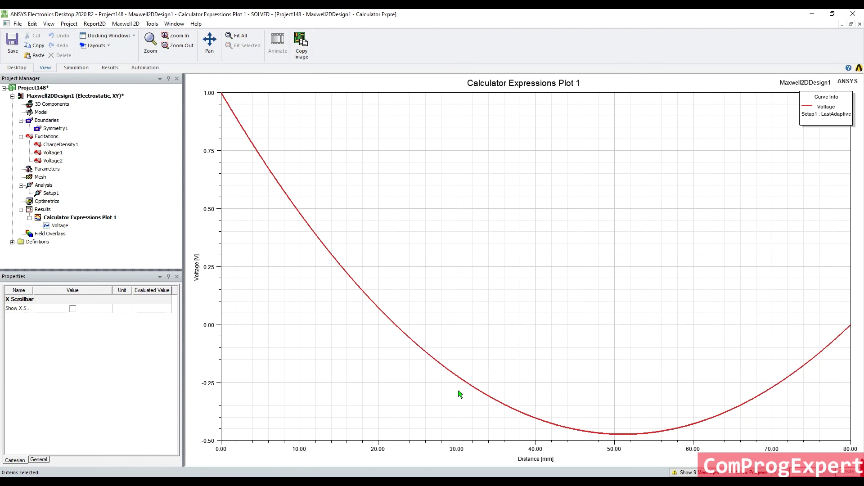
pyautogui.scroll(-1, 452, 353)
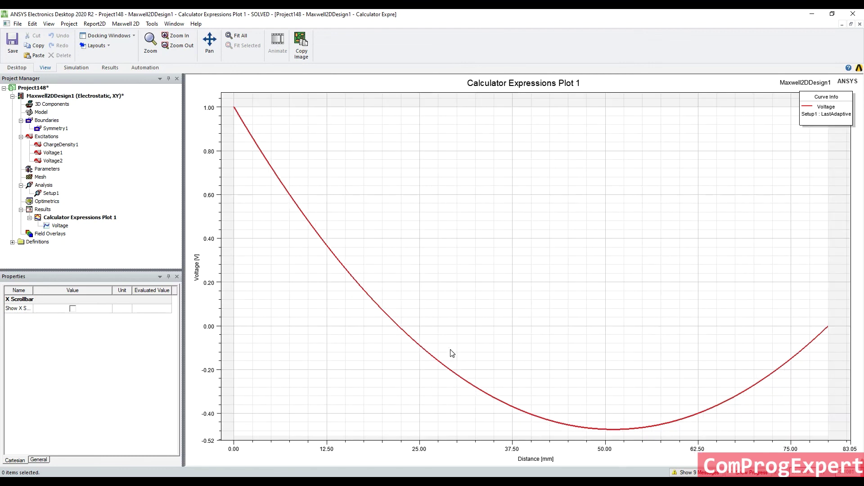
pyautogui.scroll(-1, 455, 378)
pyautogui.scroll(1, 524, 428)
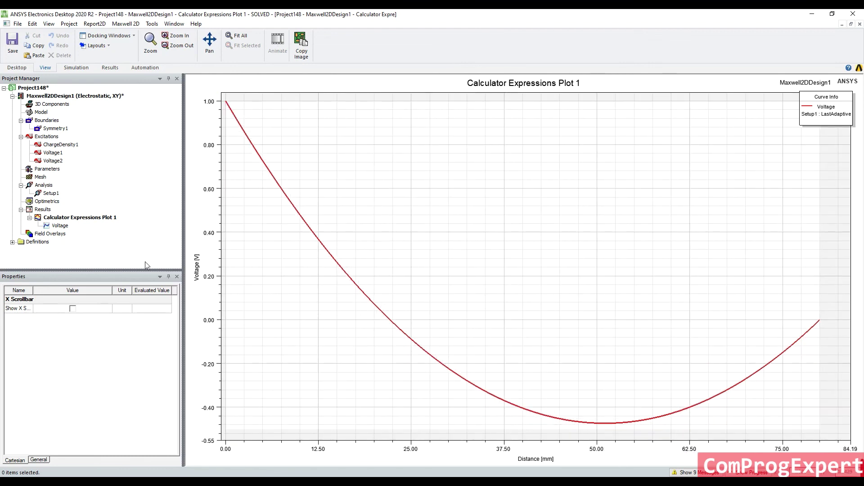